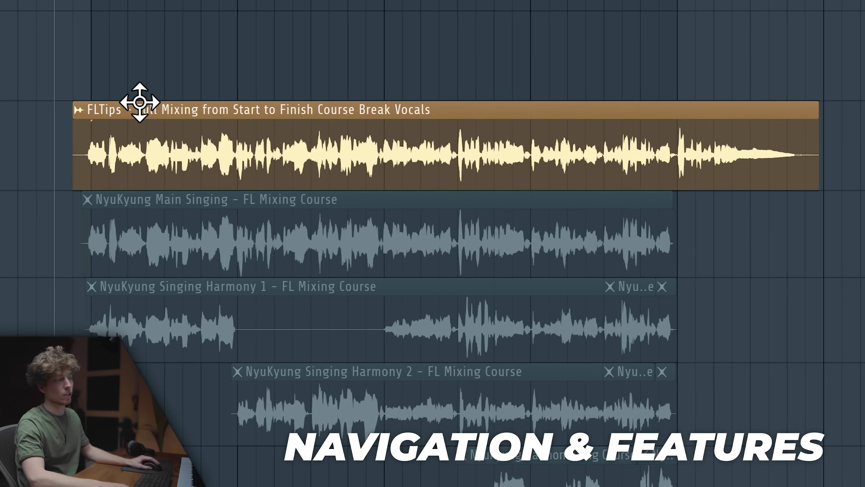
# Open the Break Vocals audio clip's sample for pitch correction.
pyautogui.click(85, 116)
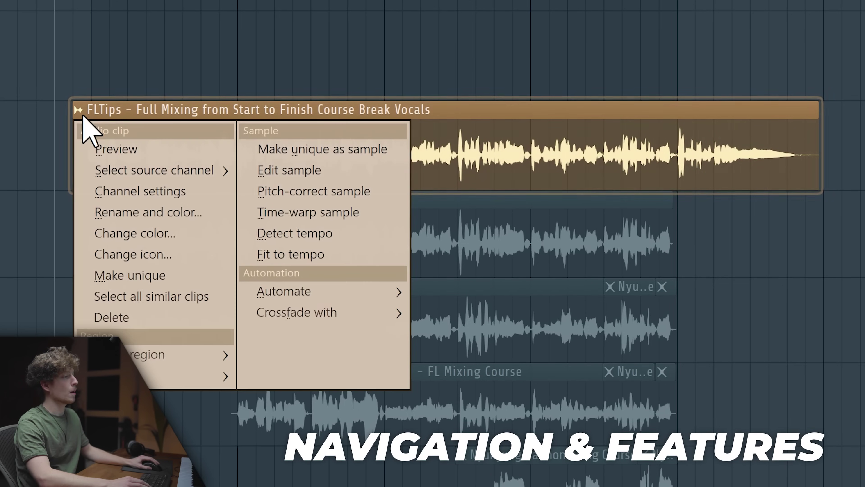
pyautogui.click(338, 192)
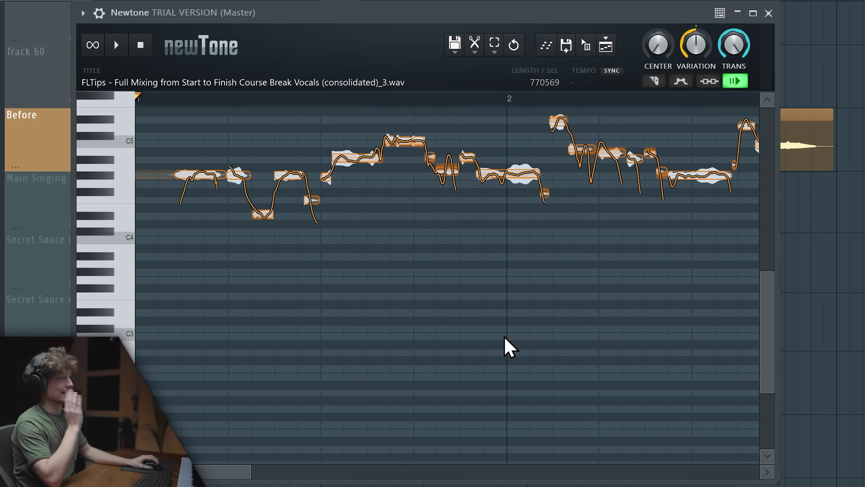
# Examine the detected notes and pitch curves in the first bar of the vocal.
pyautogui.scroll(3, 421, 324)
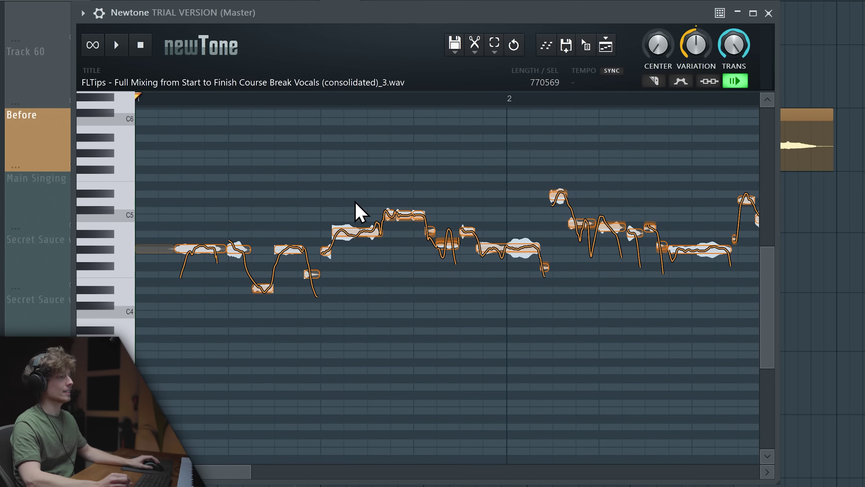
pyautogui.scroll(4, 183, 289)
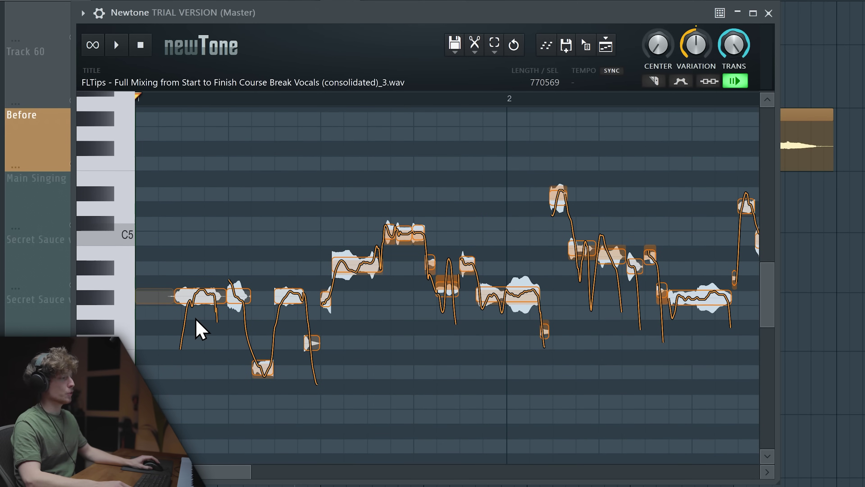
pyautogui.scroll(-4, 199, 332)
pyautogui.scroll(4, 472, 212)
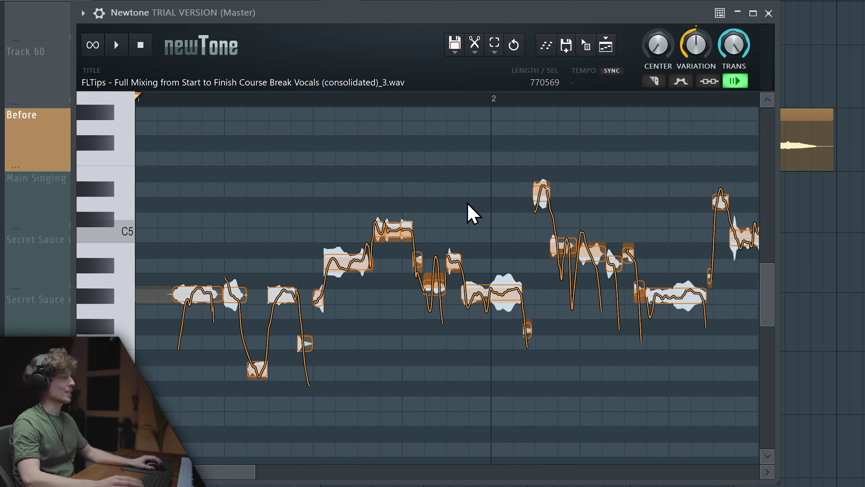
pyautogui.moveTo(255, 472)
pyautogui.mouseDown()
pyautogui.moveTo(450, 464)
pyautogui.moveTo(263, 469)
pyautogui.mouseUp()
pyautogui.scroll(2, 169, 248)
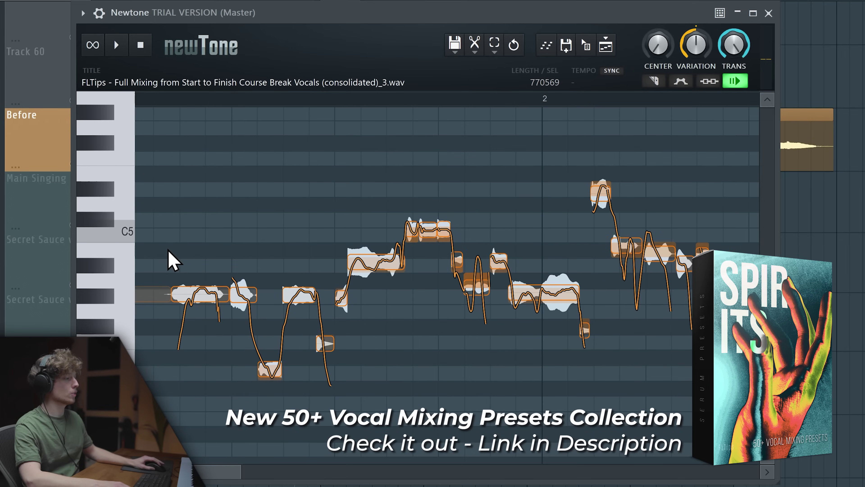
pyautogui.scroll(1, 216, 317)
pyautogui.scroll(2, 220, 341)
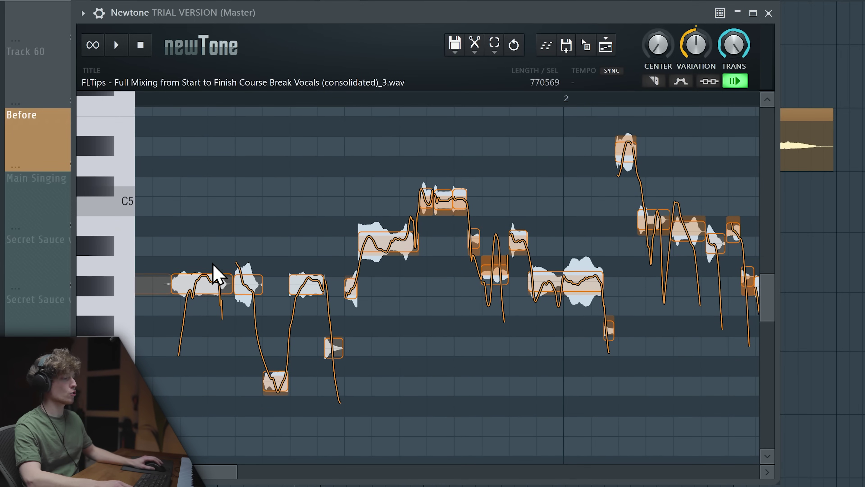
pyautogui.moveTo(209, 285)
pyautogui.mouseDown()
pyautogui.moveTo(205, 210)
pyautogui.moveTo(205, 341)
pyautogui.moveTo(206, 288)
pyautogui.mouseUp()
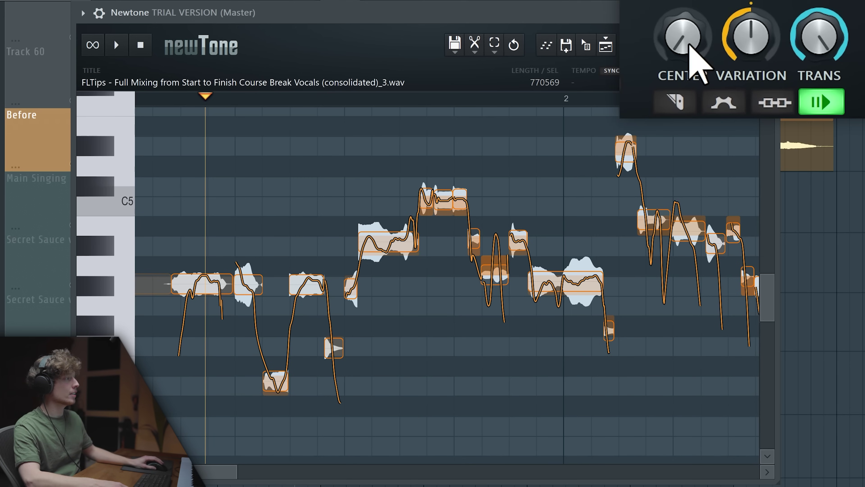
# Try the Center correction at maximum on all notes, and return it to minimum.
pyautogui.moveTo(661, 48); pyautogui.dragTo(662, 7)
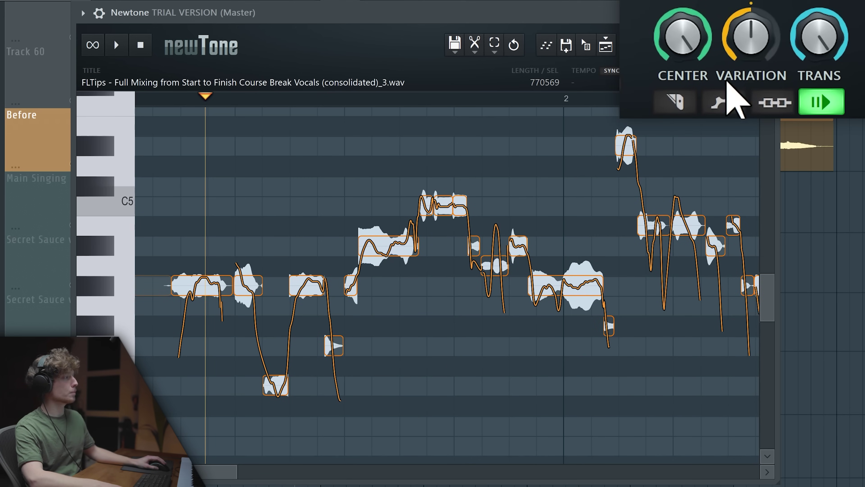
pyautogui.moveTo(683, 37); pyautogui.dragTo(683, 88)
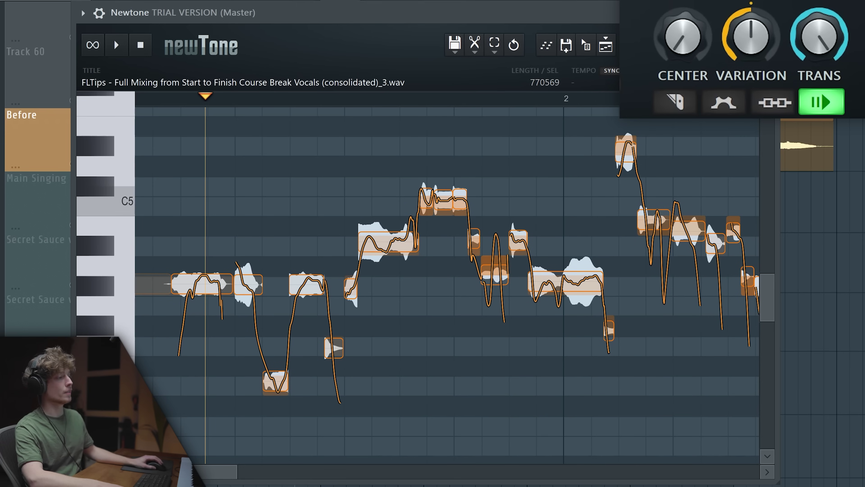
# Listen to the uncorrected vocal around bar 2 and select the long off-center notes and the notes at C5.
pyautogui.moveTo(372, 169); pyautogui.dragTo(373, 224)
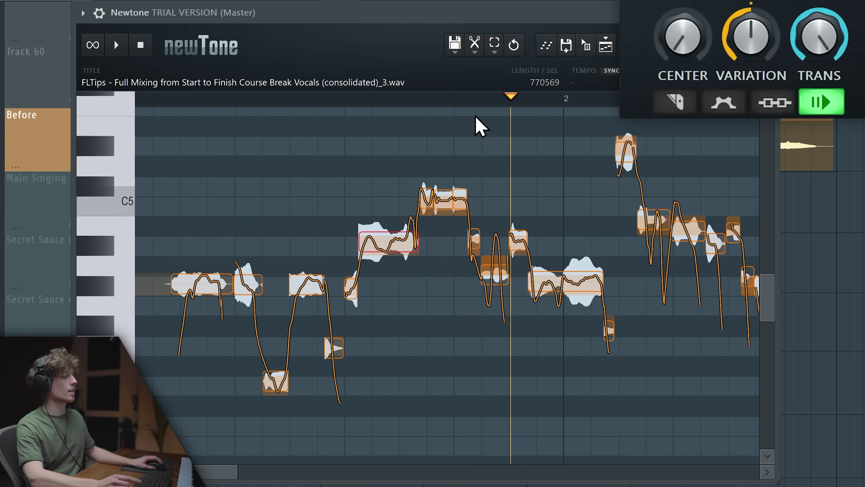
pyautogui.click(362, 99)
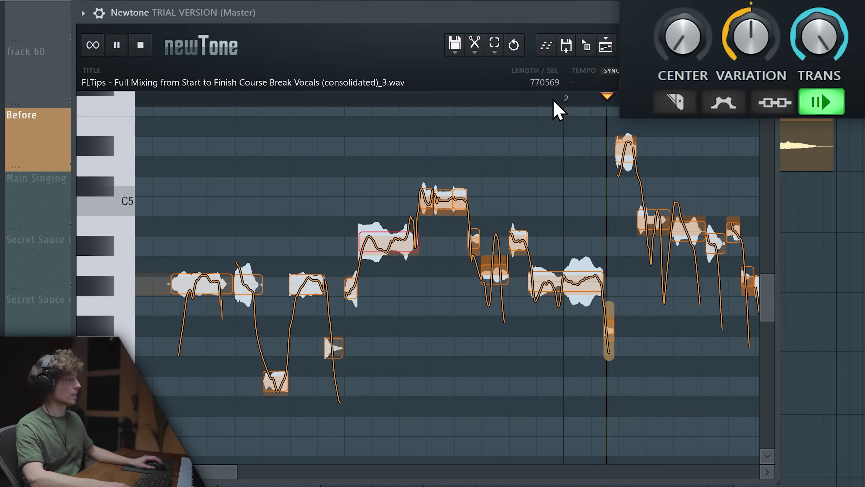
pyautogui.press('space')
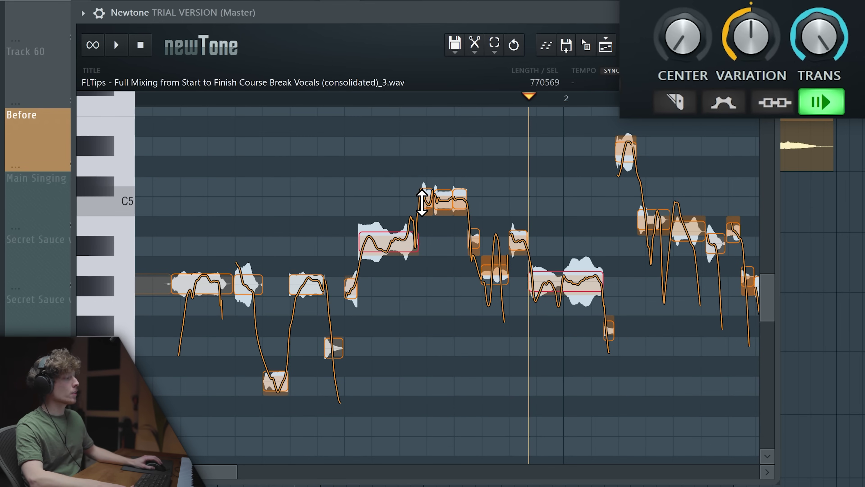
pyautogui.moveTo(394, 203); pyautogui.dragTo(477, 209)
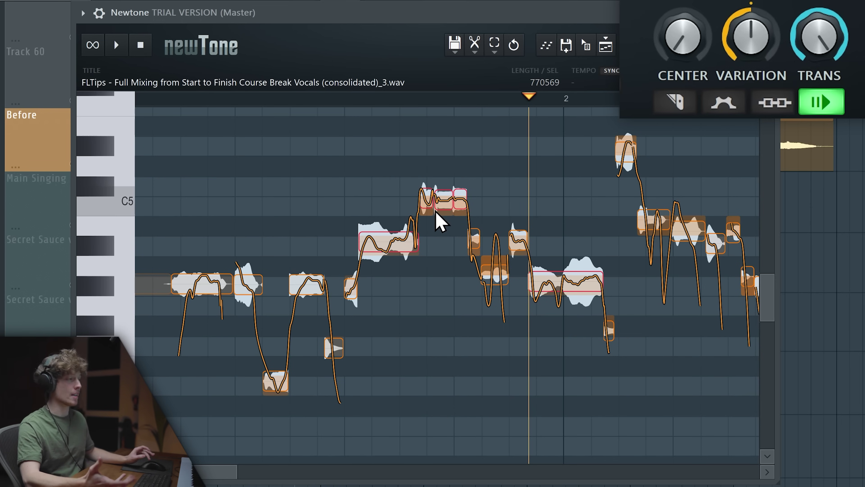
# Set the Center correction to maximum and play the corrected vocal from the start.
pyautogui.moveTo(680, 52); pyautogui.dragTo(680, 2)
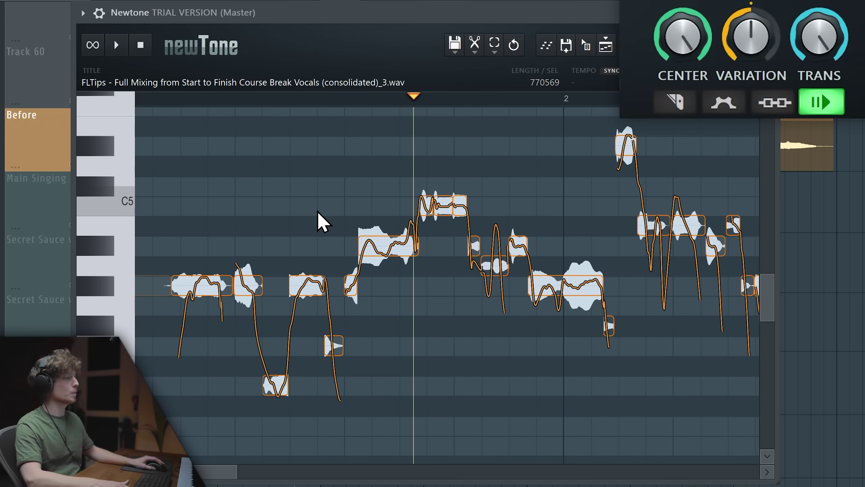
pyautogui.scroll(-4, 312, 215)
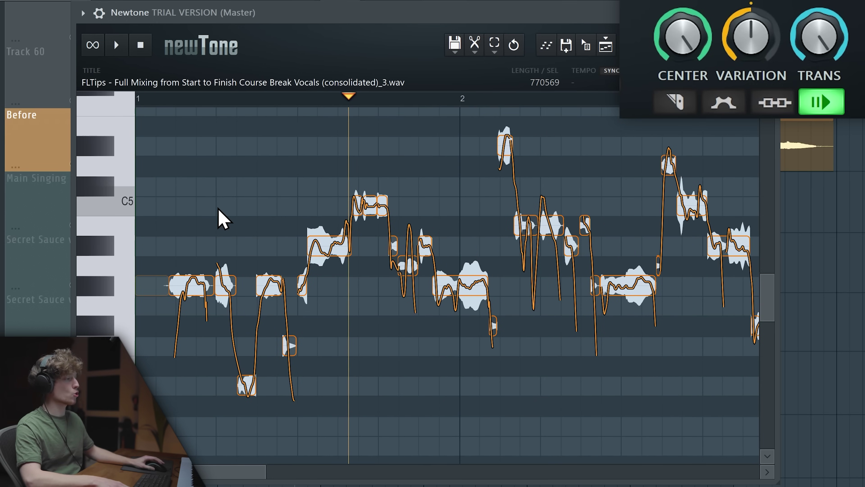
pyautogui.scroll(-1, 166, 124)
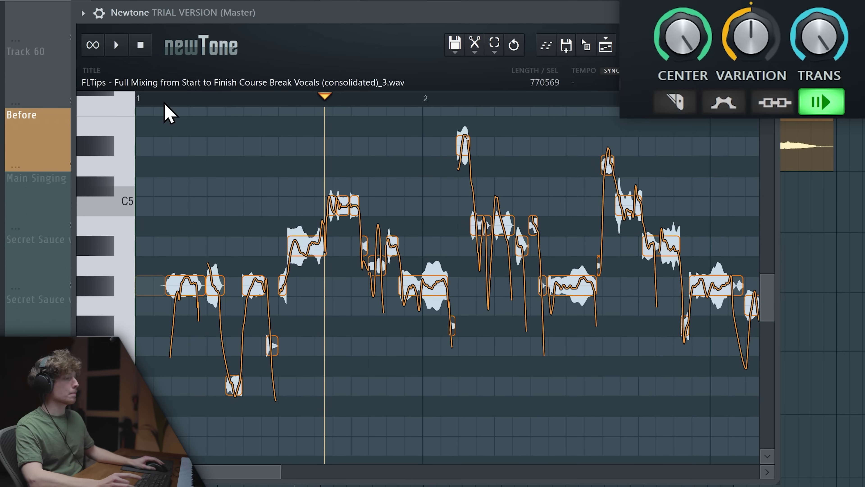
pyautogui.click(137, 102)
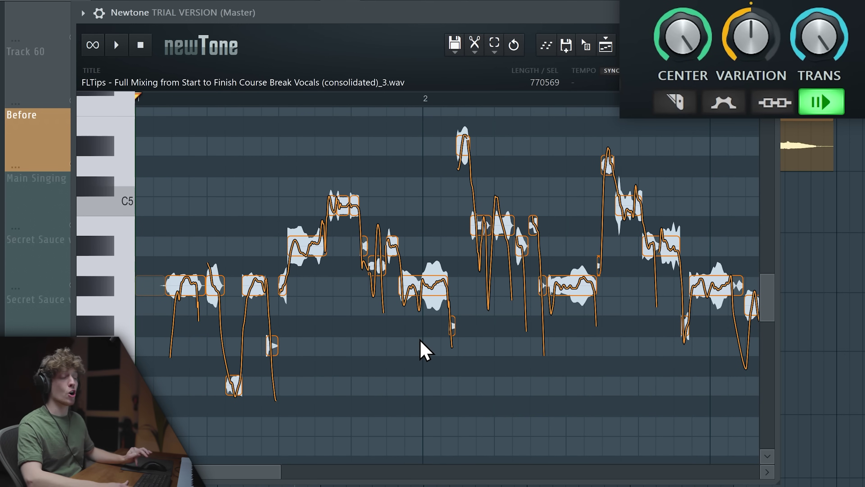
pyautogui.press('space')
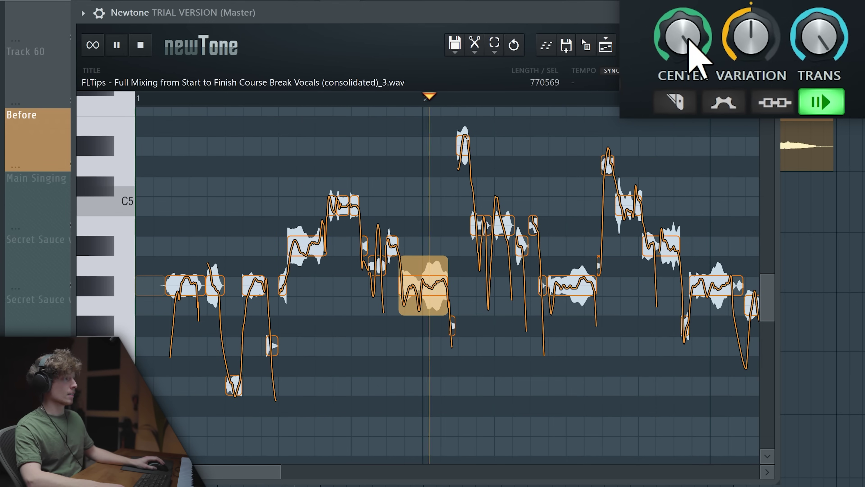
pyautogui.press('space')
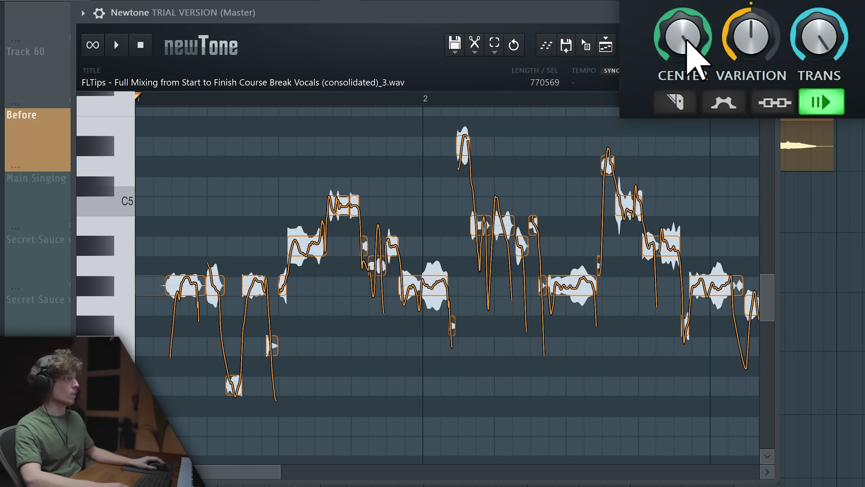
# Set the Center correction back to minimum and play the uncorrected vocal for comparison.
pyautogui.moveTo(686, 40); pyautogui.dragTo(686, 103)
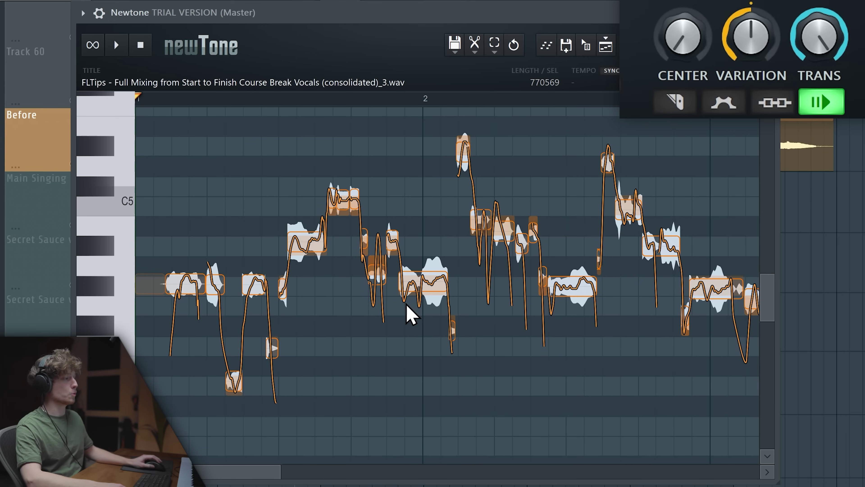
pyautogui.press('space')
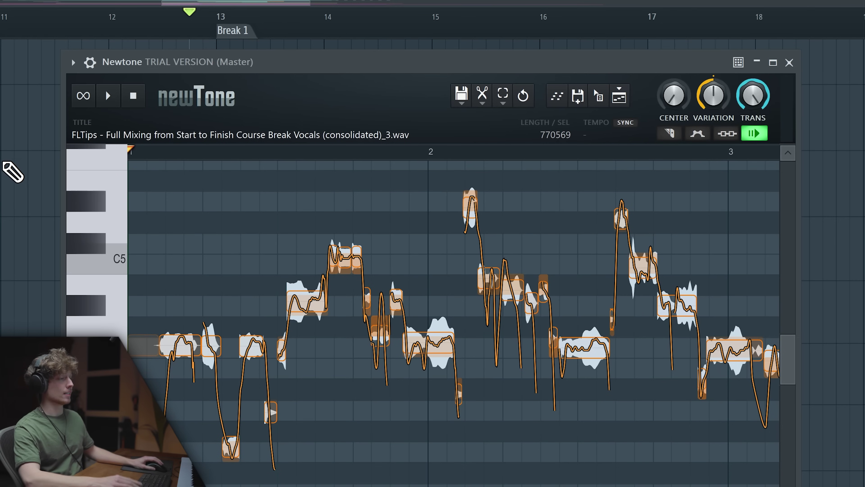
# Move the Newtone window clear of the Break Vocals clip and select the clip's time range in the playlist.
pyautogui.moveTo(205, 64); pyautogui.dragTo(218, 322)
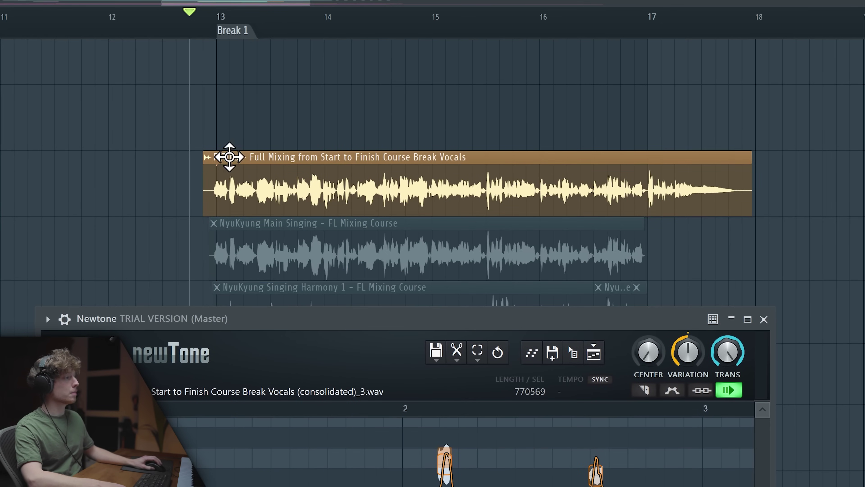
pyautogui.moveTo(204, 20); pyautogui.dragTo(755, 44)
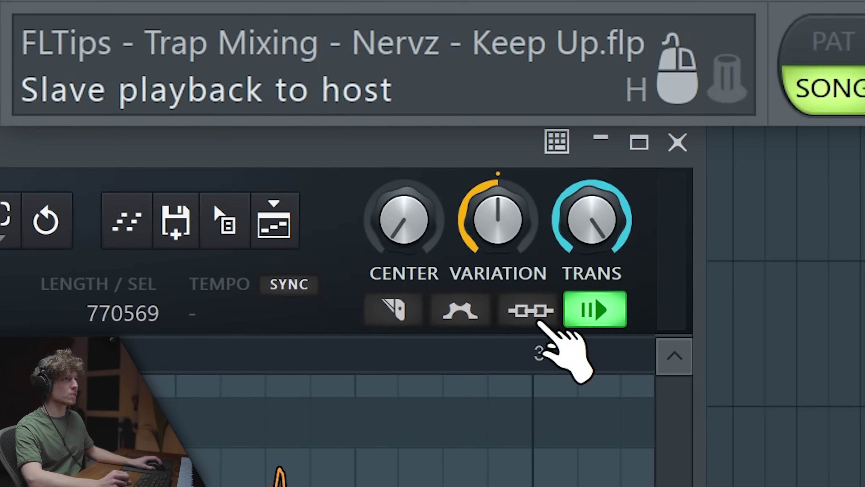
# Enable slaving of Newtone's playback to the host and open its ignore options.
pyautogui.click(538, 320)
pyautogui.rightClick(544, 323)
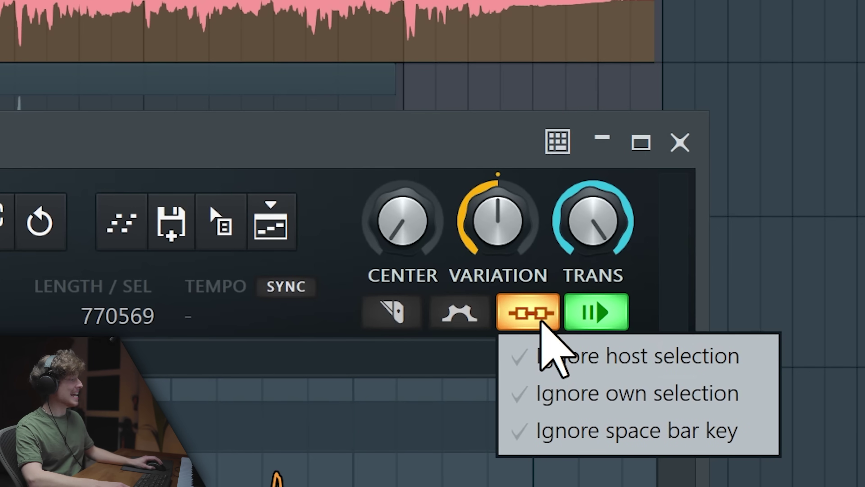
pyautogui.click(654, 372)
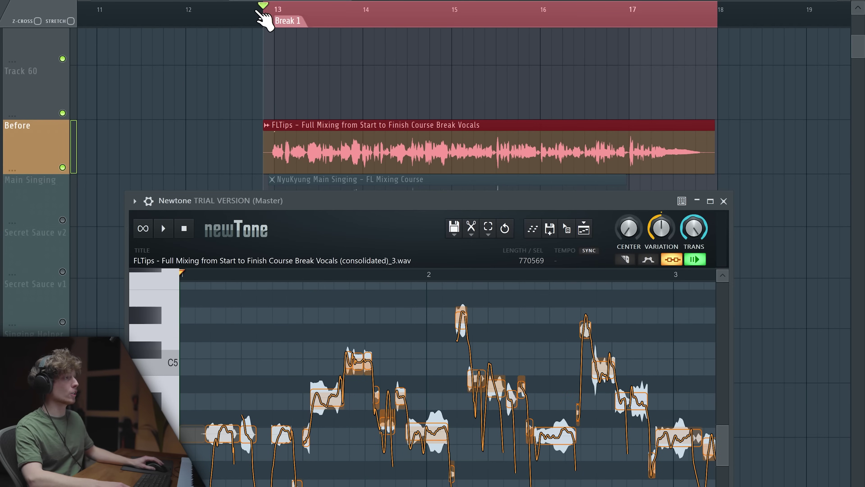
# Mute the Before track and play the selected range in sync with Newtone, repositioning its window over the playlist.
pyautogui.click(62, 167)
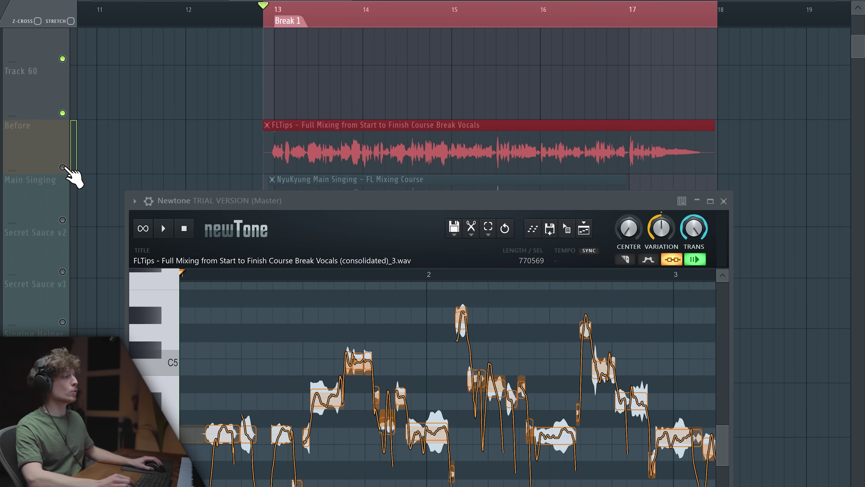
pyautogui.press('space')
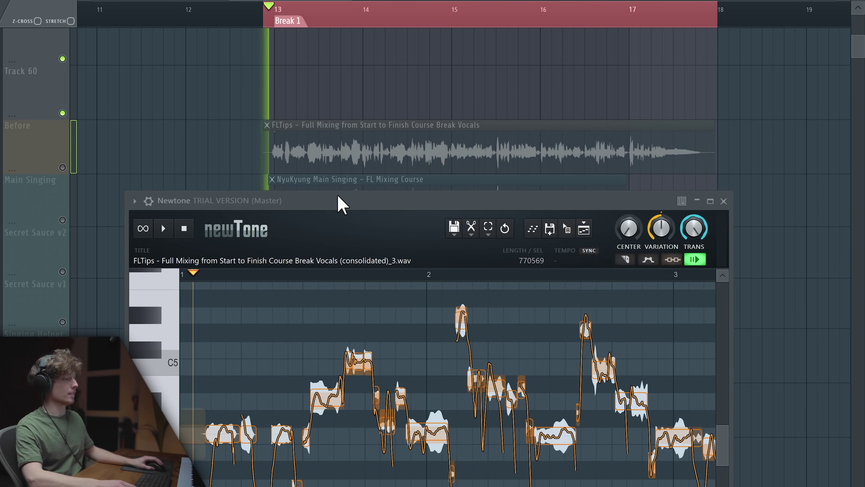
pyautogui.moveTo(338, 199); pyautogui.dragTo(386, 252)
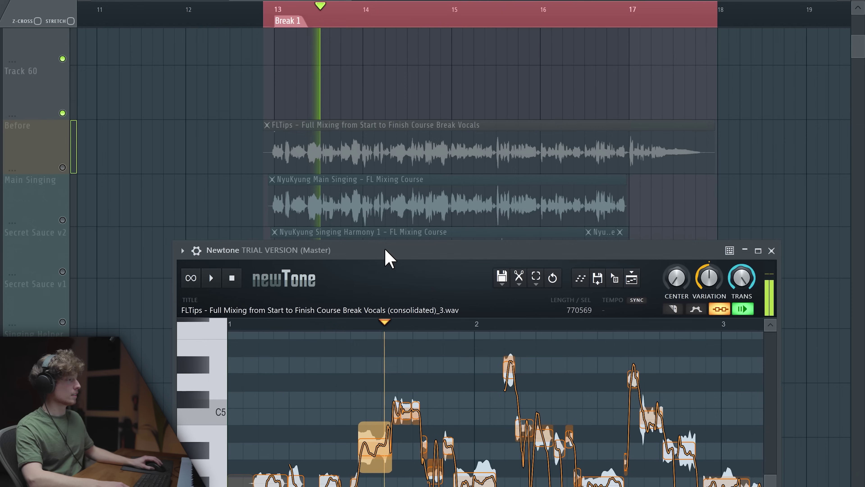
pyautogui.hscroll(2, 517, 235)
pyautogui.moveTo(477, 252); pyautogui.dragTo(443, 47)
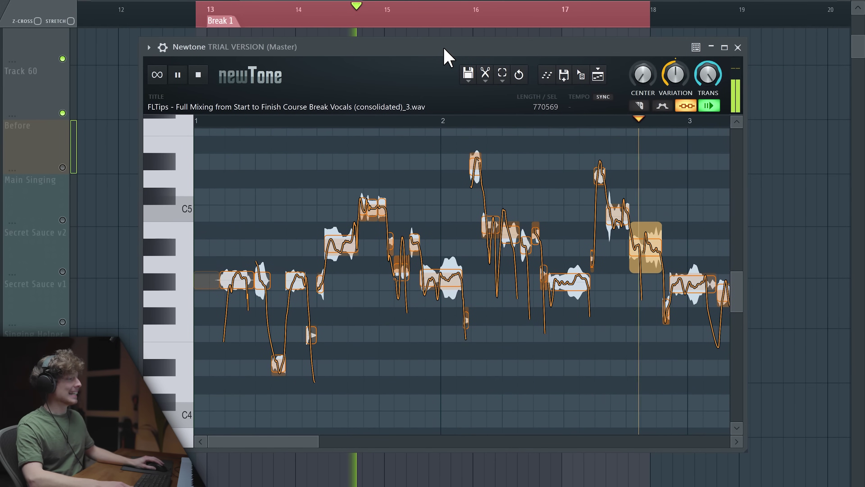
pyautogui.press('space')
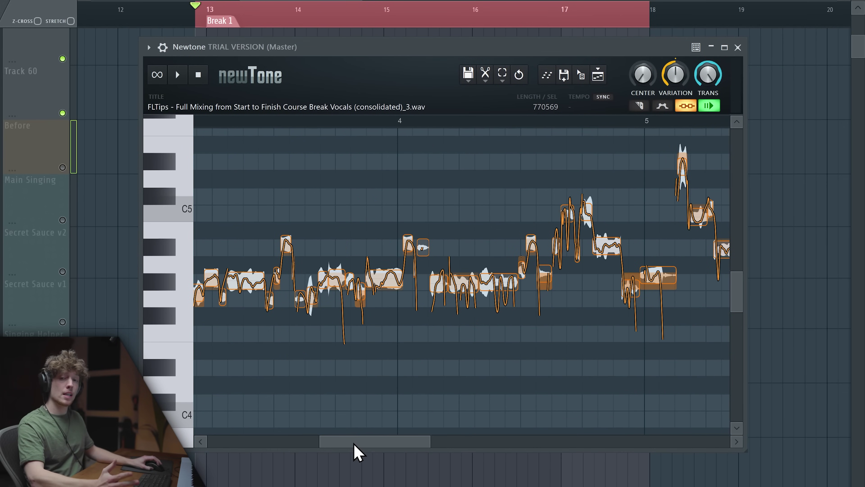
# Play the song from just after bar 13 while trying the Center correction at maximum.
pyautogui.moveTo(356, 448); pyautogui.dragTo(315, 444)
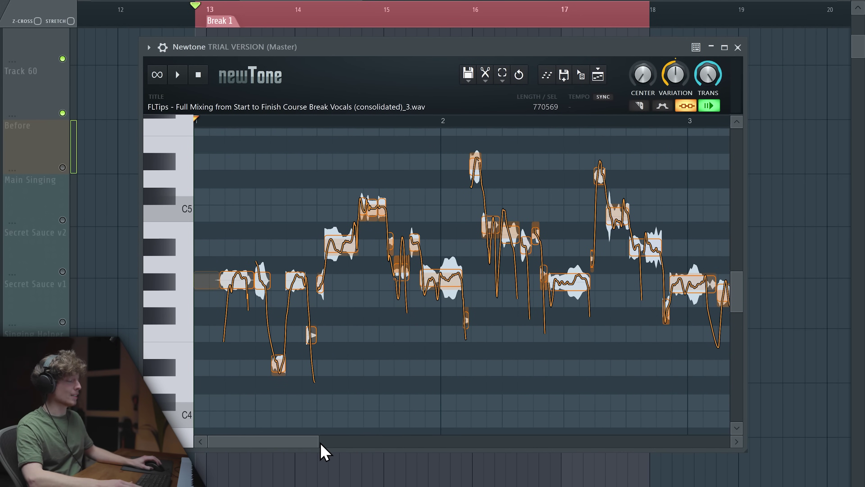
pyautogui.click(218, 8)
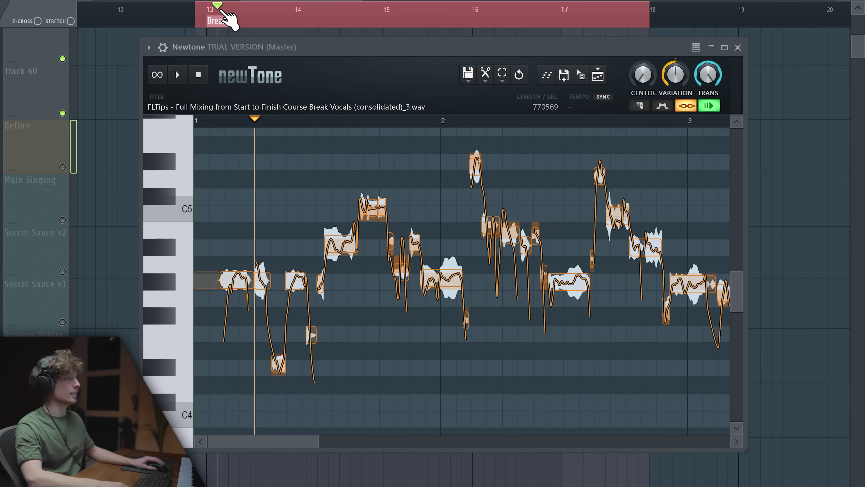
pyautogui.press('space')
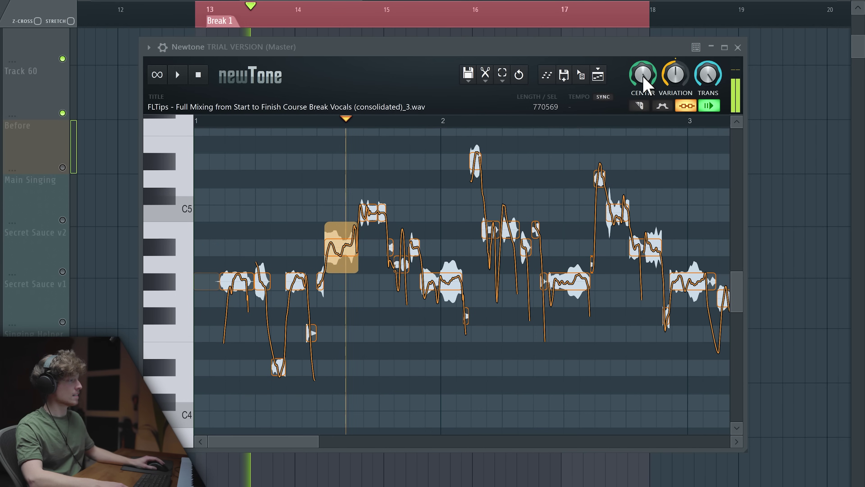
pyautogui.press('space')
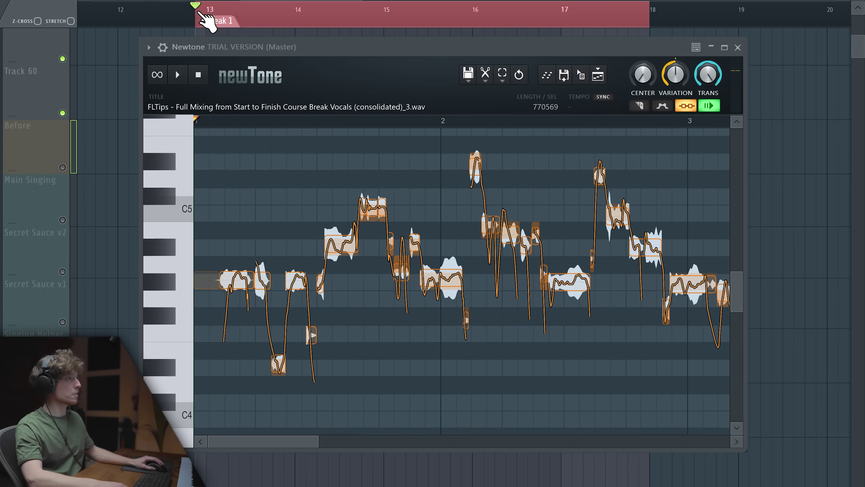
# Play the song from bar 13 in sync with Newtone to audition the vocal with Center at minimum.
pyautogui.press('space')
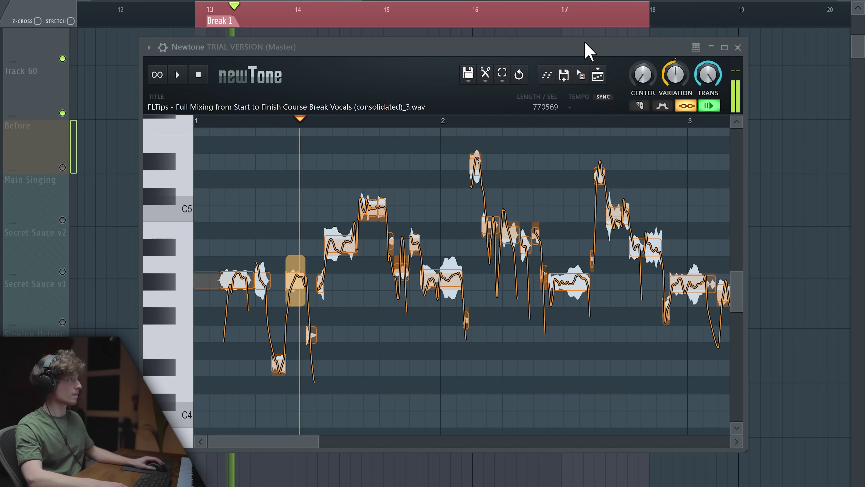
pyautogui.press('space')
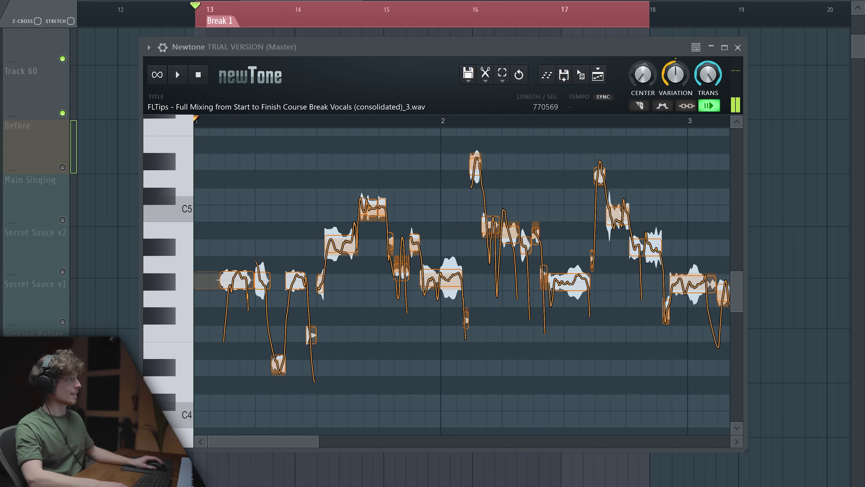
pyautogui.press('space')
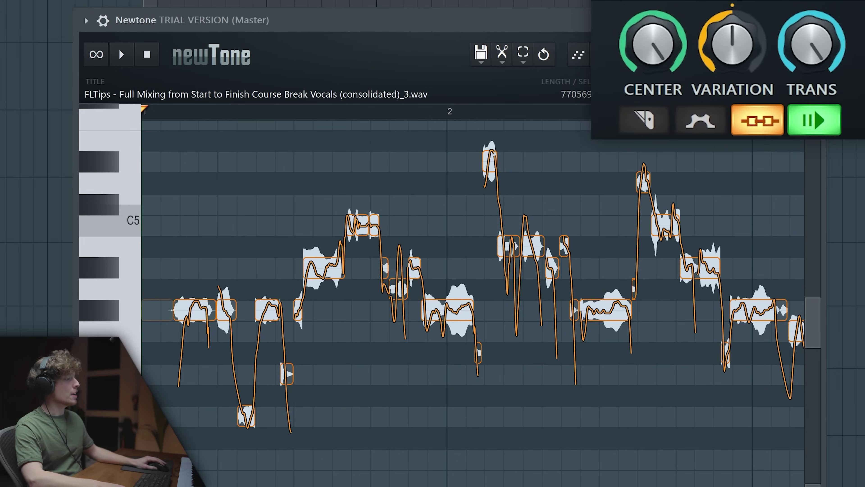
# Lower Variation to its minimum with Center at maximum, play the vocal, and set Variation to about a quarter.
pyautogui.moveTo(733, 44); pyautogui.dragTo(732, 76)
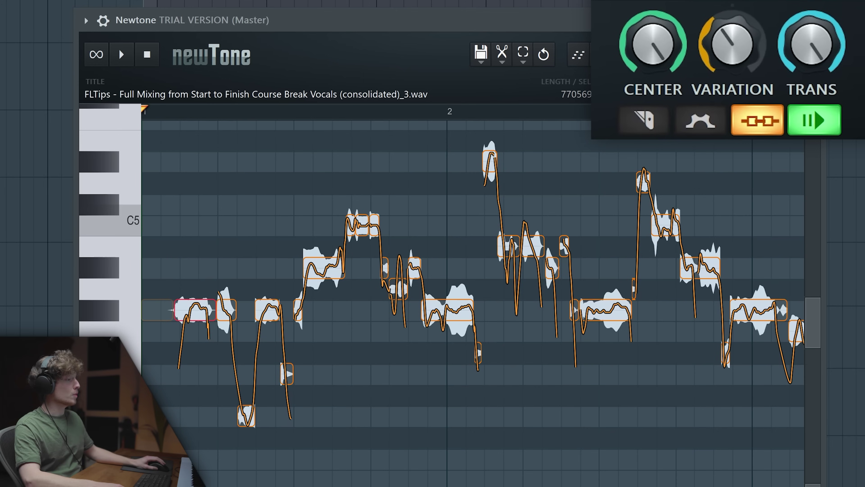
pyautogui.moveTo(733, 44); pyautogui.dragTo(732, 78)
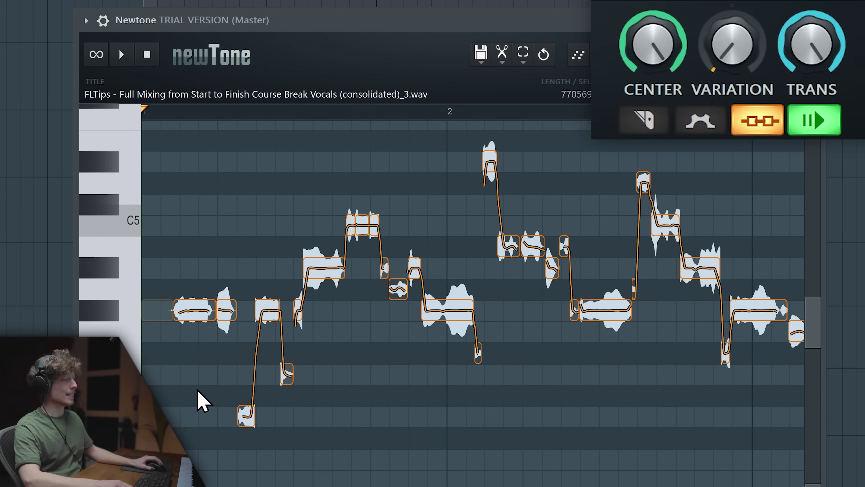
pyautogui.press('space')
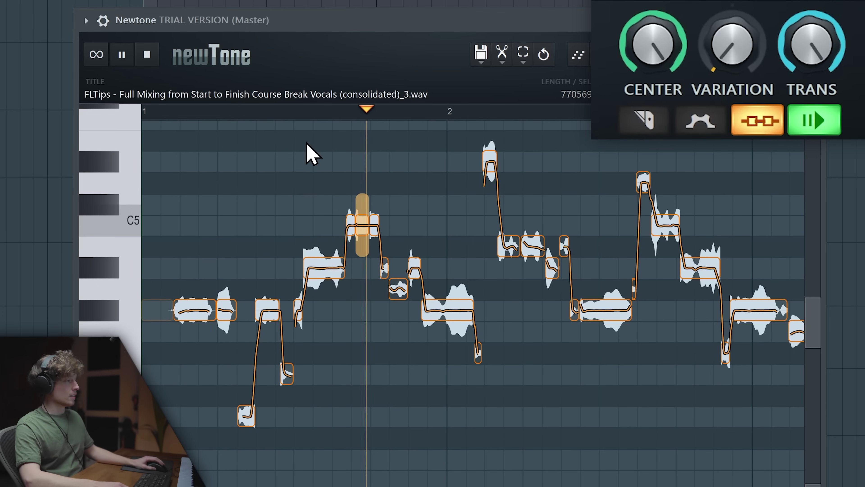
pyautogui.click(286, 114)
pyautogui.scroll(1, 301, 173)
pyautogui.click(268, 115)
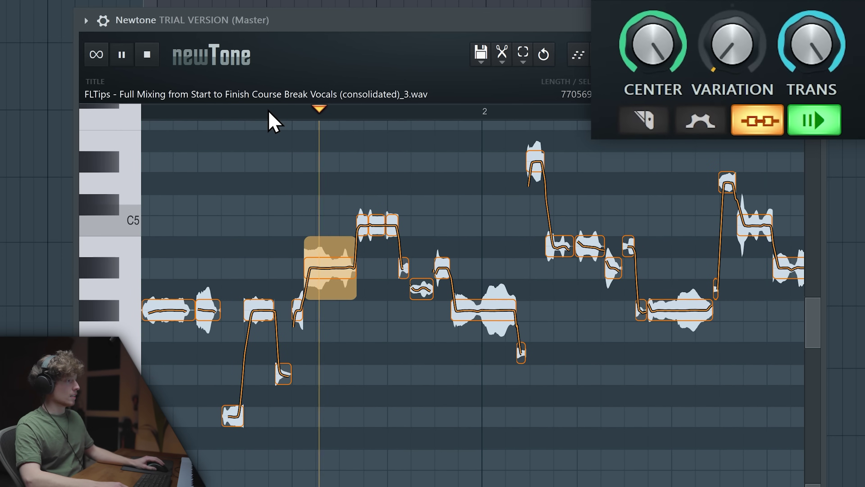
pyautogui.press('space')
pyautogui.moveTo(733, 44)
pyautogui.mouseDown()
pyautogui.moveTo(732, 20)
pyautogui.moveTo(732, 49)
pyautogui.mouseUp()
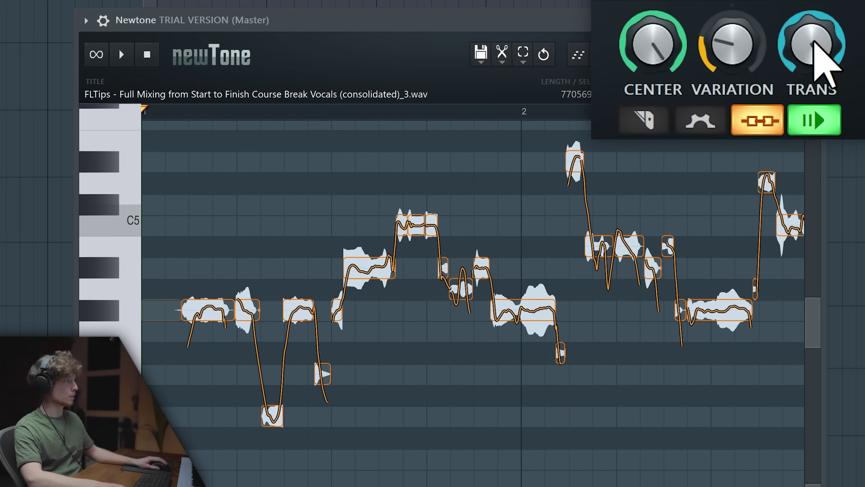
# Try Variation and Trans both at minimum and play the vocal.
pyautogui.moveTo(732, 44); pyautogui.dragTo(733, 88)
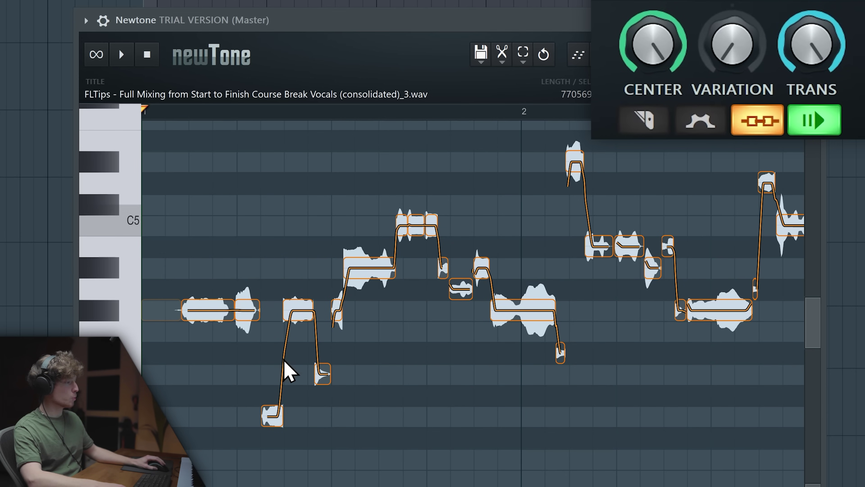
pyautogui.moveTo(812, 44); pyautogui.dragTo(812, 89)
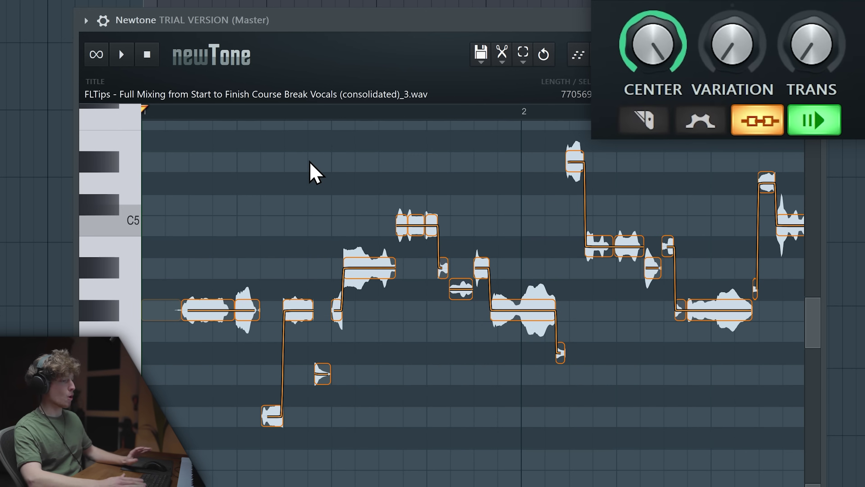
pyautogui.press('space')
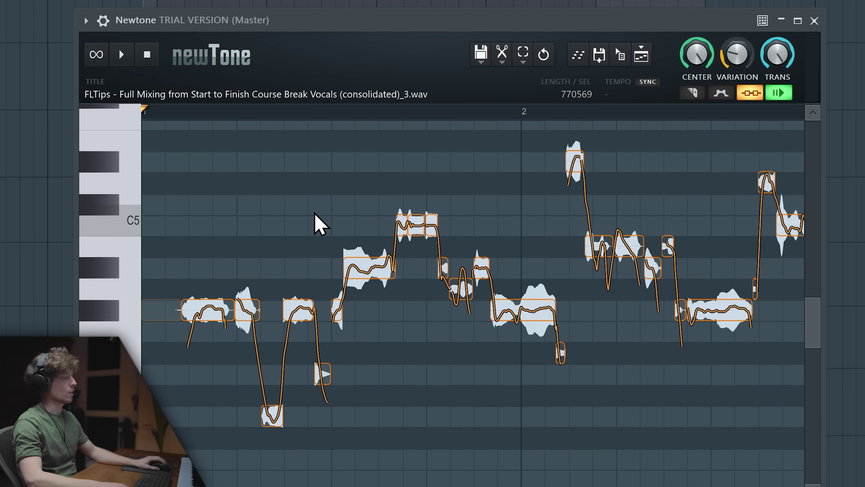
# Play the vocal from the middle of bar 2 and turn off slaving of Newtone's playback to the host.
pyautogui.scroll(-1, 314, 214)
pyautogui.click(575, 116)
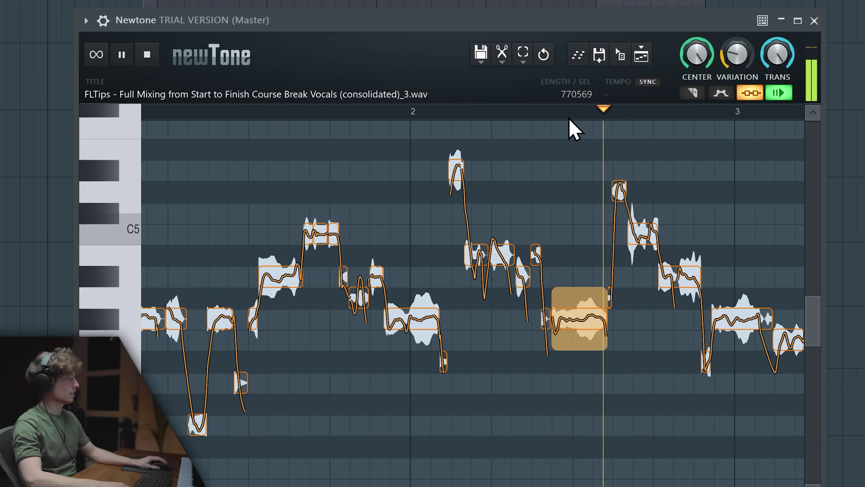
pyautogui.press('space')
pyautogui.scroll(2, 698, 325)
pyautogui.scroll(1, 703, 321)
pyautogui.scroll(2, 710, 328)
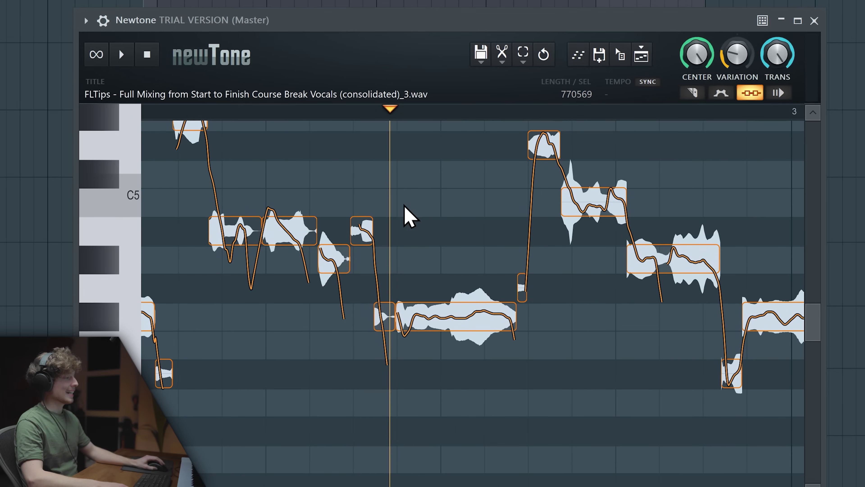
# Replay the long sustained note in the second half of bar 2.
pyautogui.press('space')
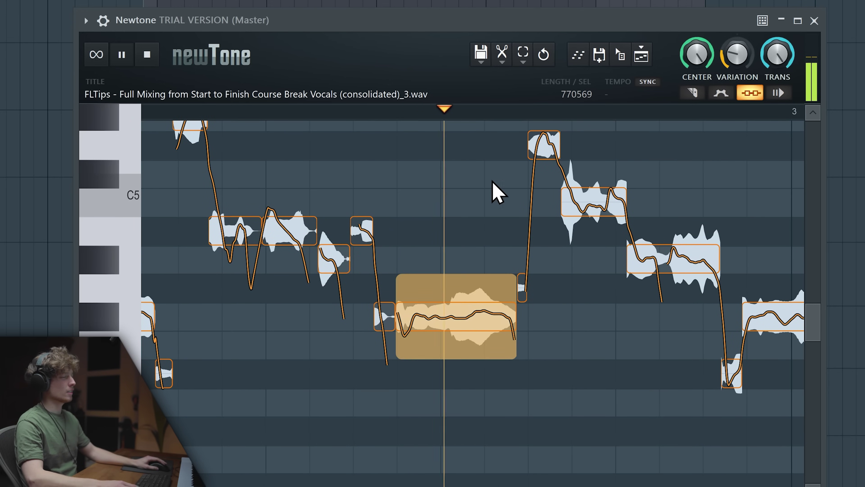
pyautogui.press('space')
pyautogui.click(396, 117)
pyautogui.press('space')
pyautogui.press('space')
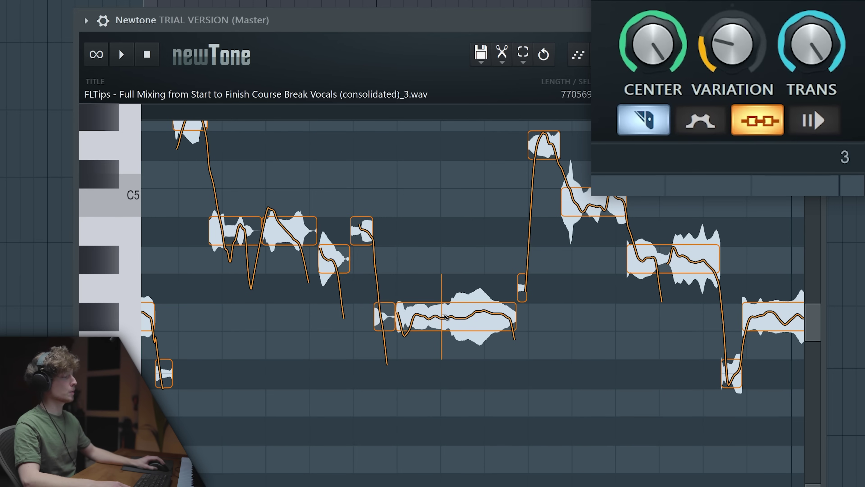
# Slice the long note before bar 3 about a third of the way in, and play a time selection from 198450 to 255150 around it.
pyautogui.click(626, 125)
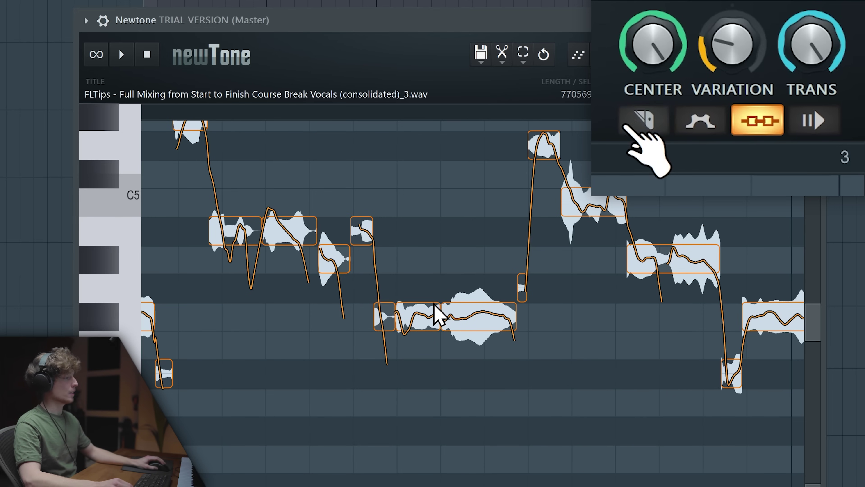
pyautogui.moveTo(417, 315)
pyautogui.mouseDown()
pyautogui.moveTo(419, 298)
pyautogui.moveTo(418, 331)
pyautogui.moveTo(419, 284)
pyautogui.moveTo(419, 309)
pyautogui.mouseUp()
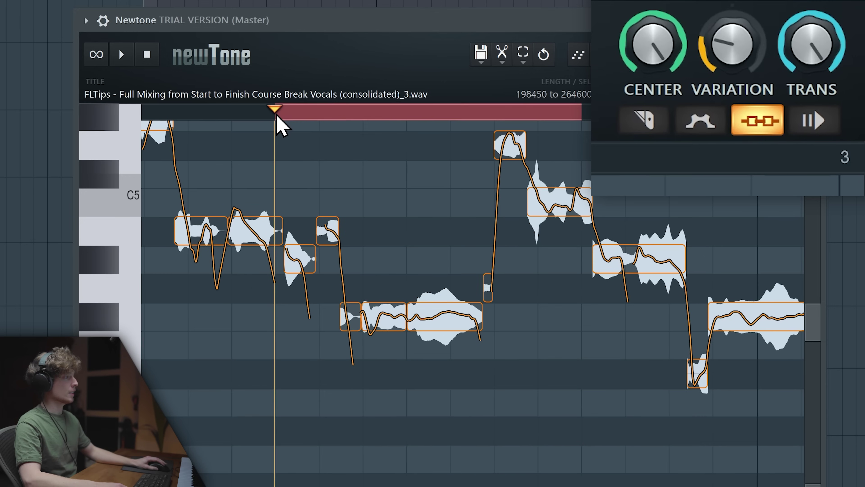
pyautogui.click(276, 114)
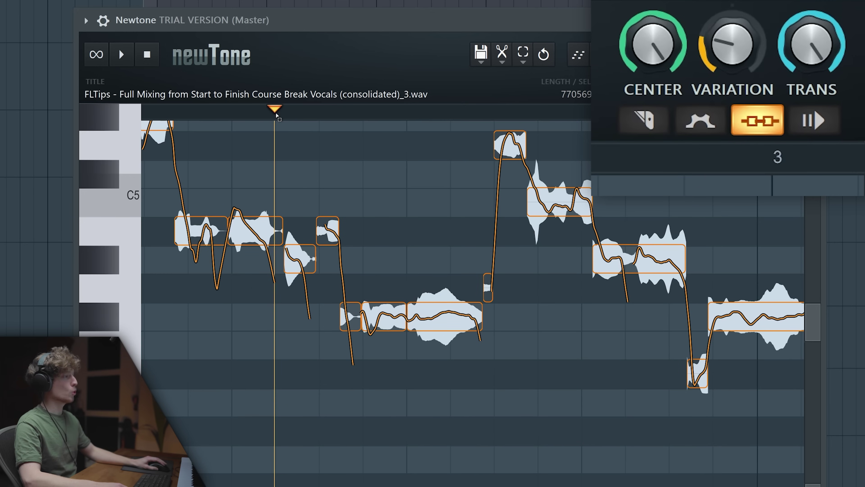
pyautogui.moveTo(276, 113); pyautogui.dragTo(543, 112)
pyautogui.press('space')
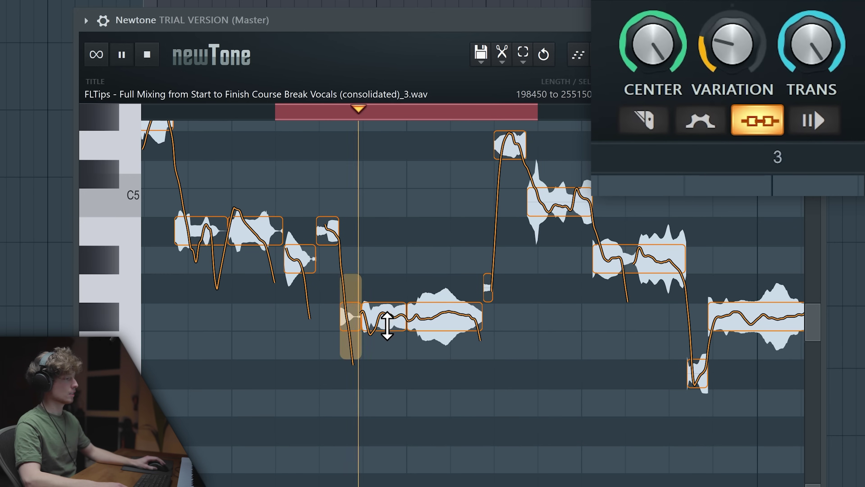
# Raise the first slice from G#4 to A#4 and the short note before it to B4, listening to the selection.
pyautogui.moveTo(388, 322); pyautogui.dragTo(375, 239)
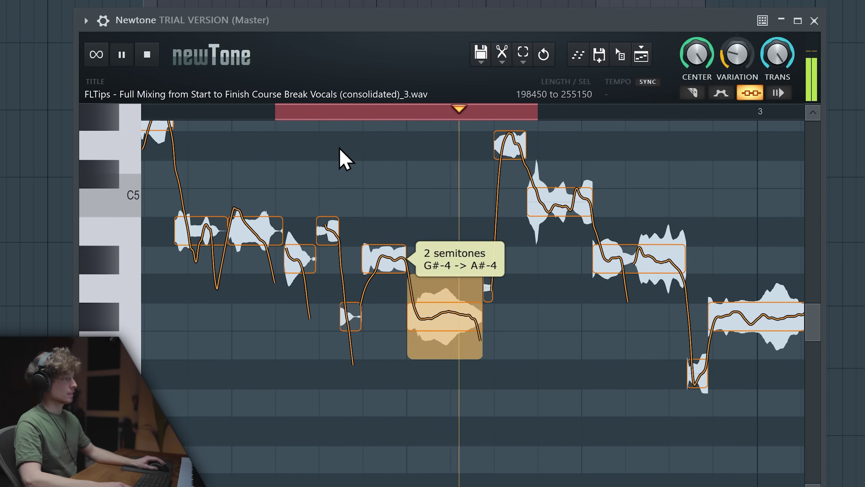
pyautogui.press('space')
pyautogui.moveTo(350, 320); pyautogui.dragTo(345, 236)
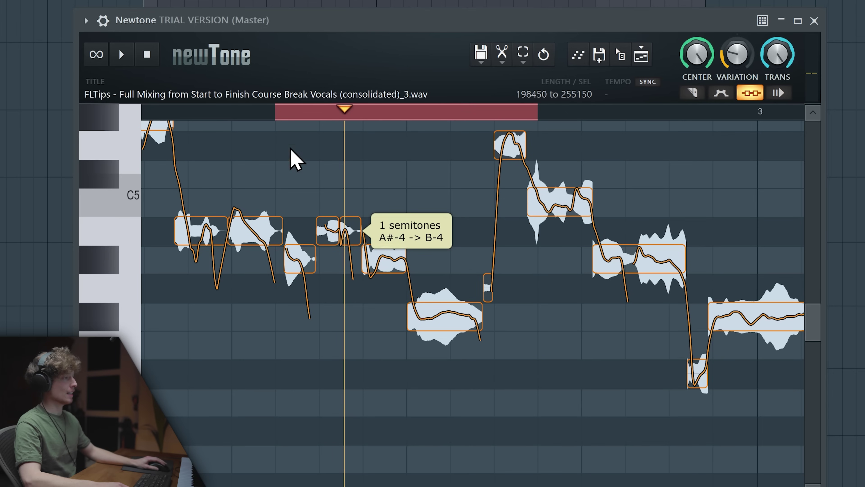
pyautogui.press('space')
# Audition the first slice raised to D#5, and return it to G#4.
pyautogui.scroll(2, 455, 278)
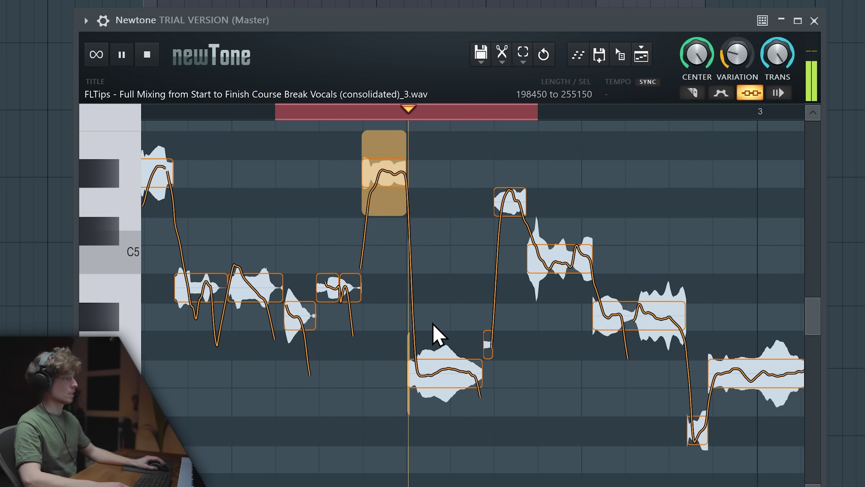
pyautogui.press('space')
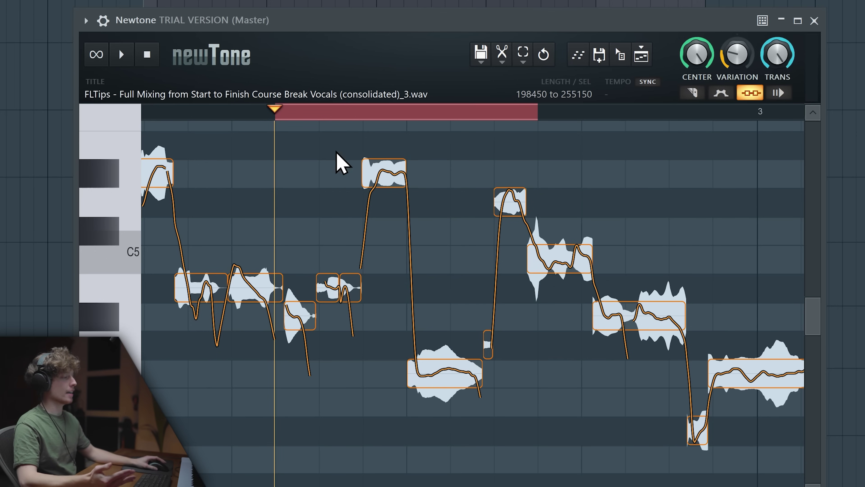
pyautogui.press('space')
pyautogui.moveTo(386, 179); pyautogui.dragTo(390, 375)
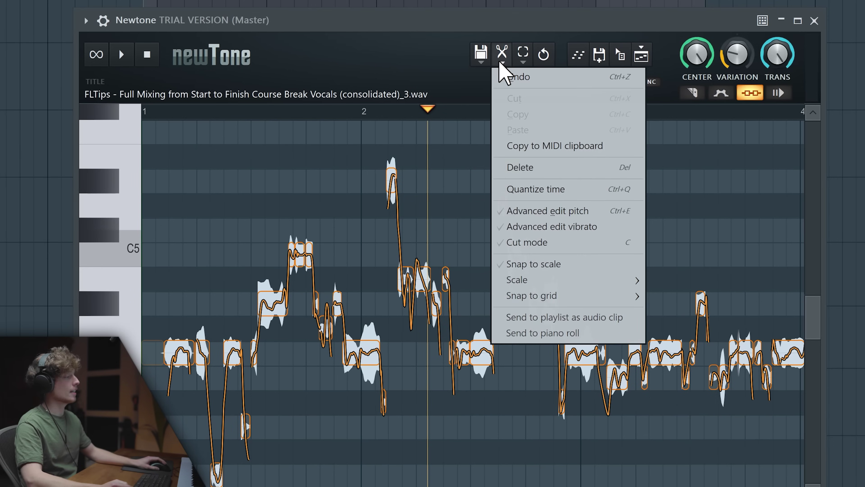
# Enable Snap to scale for the notes and set the scale to D# major.
pyautogui.click(547, 271)
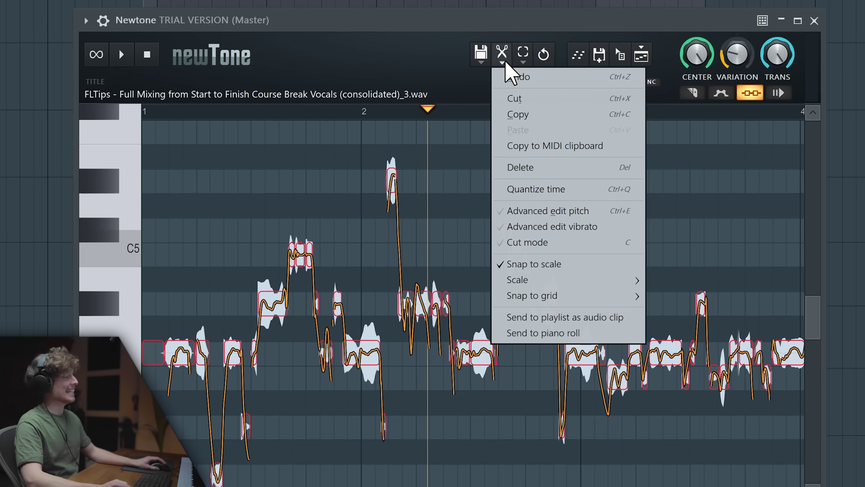
pyautogui.moveTo(545, 281)
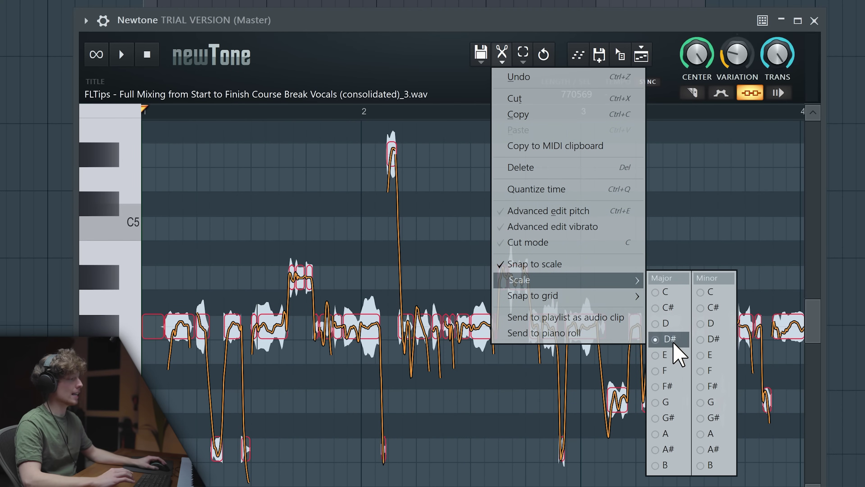
pyautogui.click(670, 339)
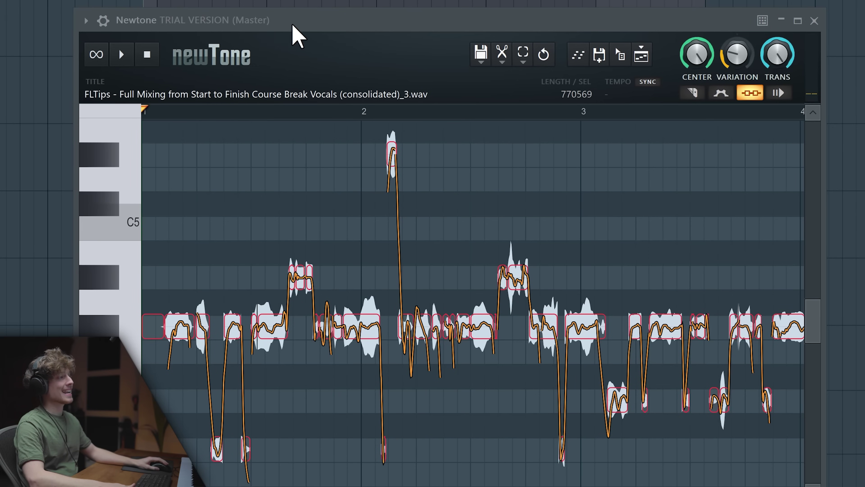
# Play the song with the scale-snapped vocal, deselect the notes and return Newtone's playhead to the start.
pyautogui.press('space')
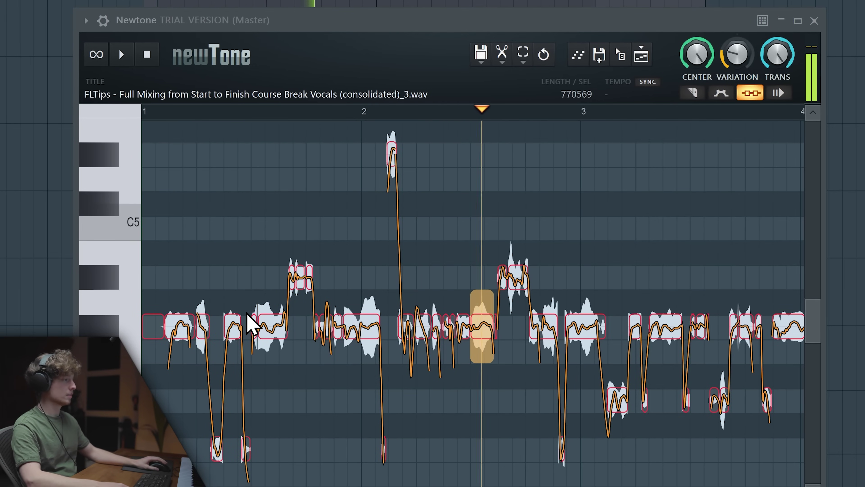
pyautogui.press('space')
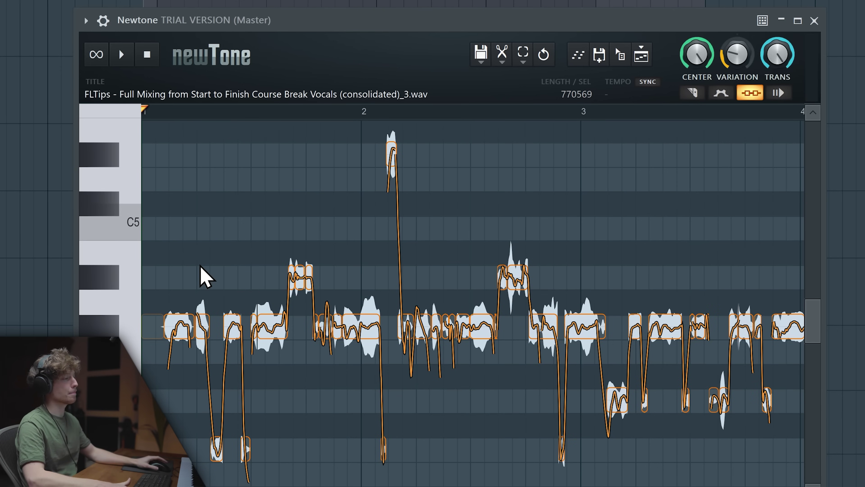
pyautogui.click(200, 265)
pyautogui.moveTo(199, 112); pyautogui.dragTo(145, 112)
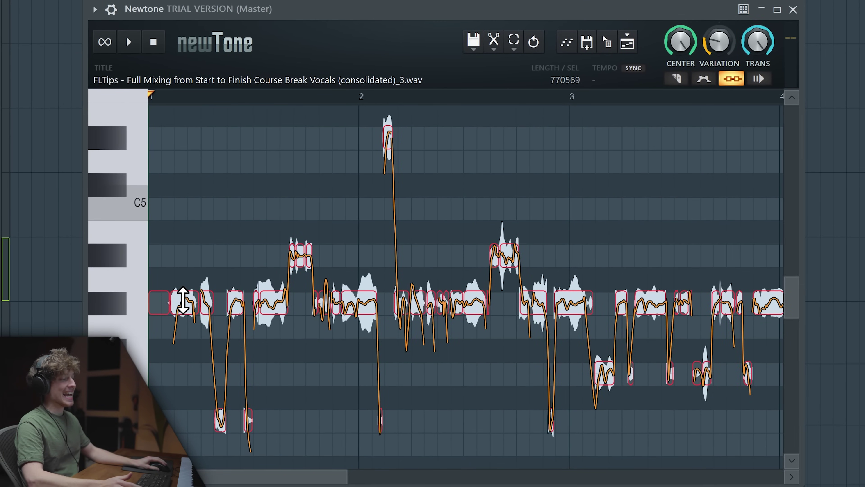
# Select all notes, shift them down together so the first goes from G#4 to G4, and play the vocal.
pyautogui.moveTo(183, 300); pyautogui.dragTo(181, 316)
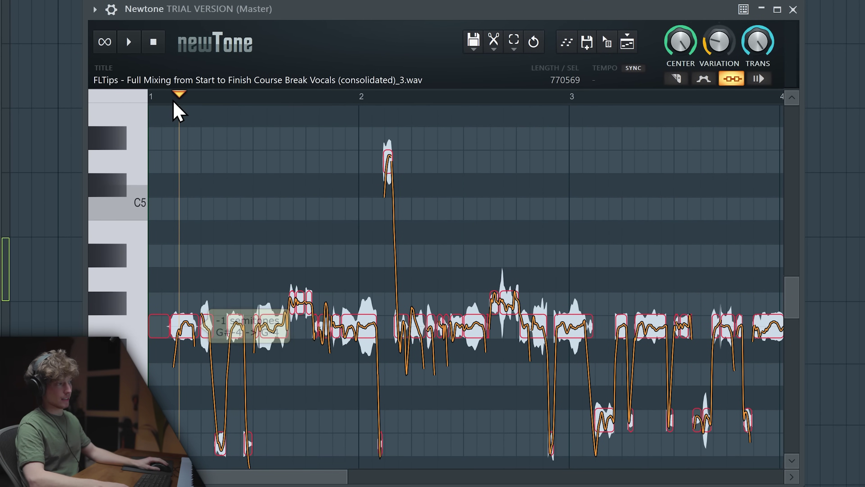
pyautogui.press('space')
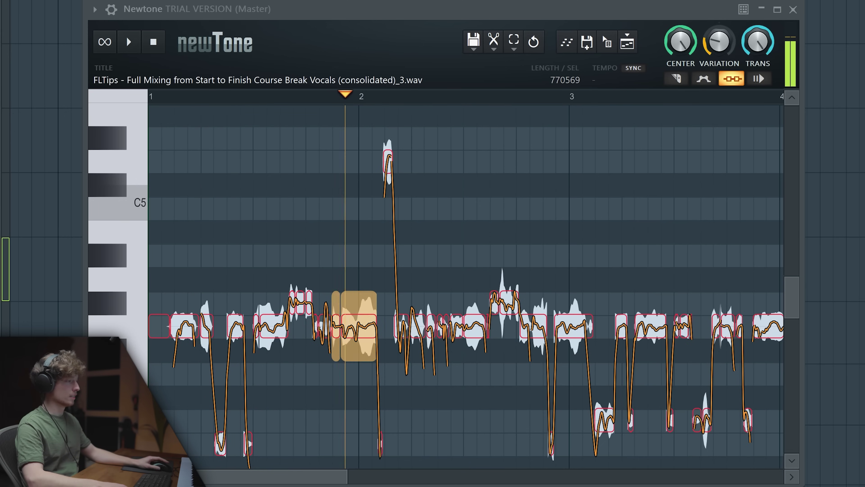
pyautogui.scroll(-1, 540, 189)
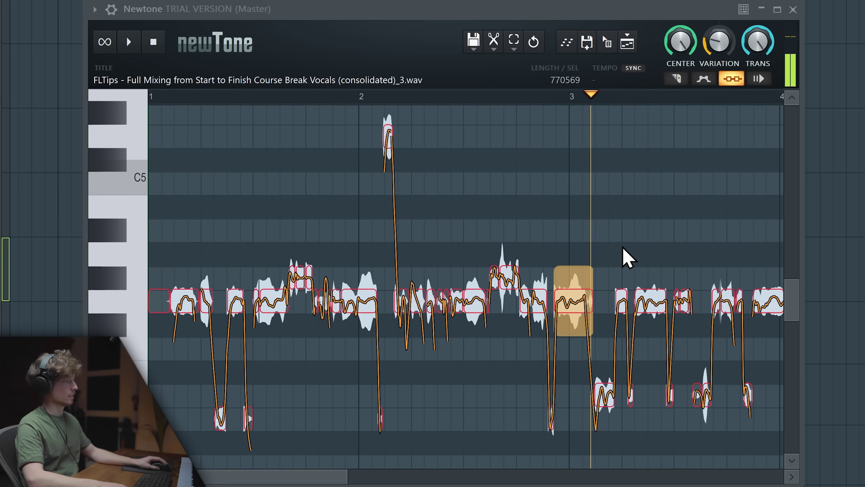
pyautogui.press('space')
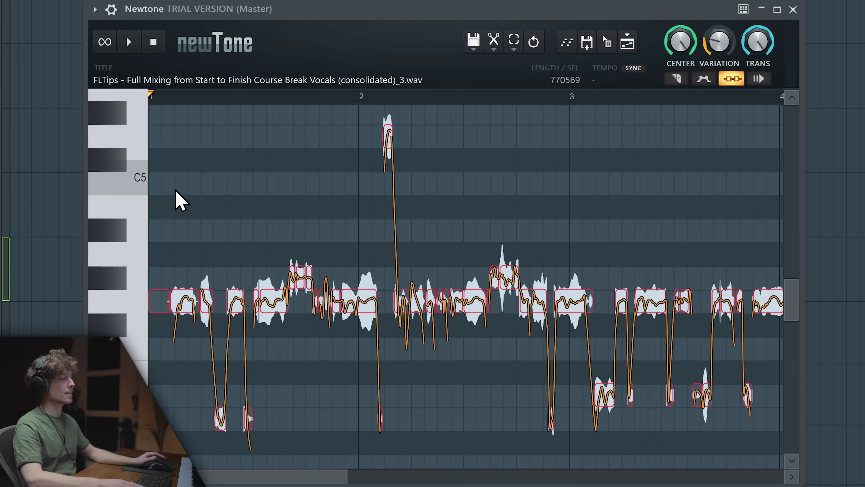
pyautogui.moveTo(188, 300)
pyautogui.mouseDown()
pyautogui.moveTo(187, 253)
pyautogui.moveTo(187, 331)
pyautogui.moveTo(188, 296)
pyautogui.mouseUp()
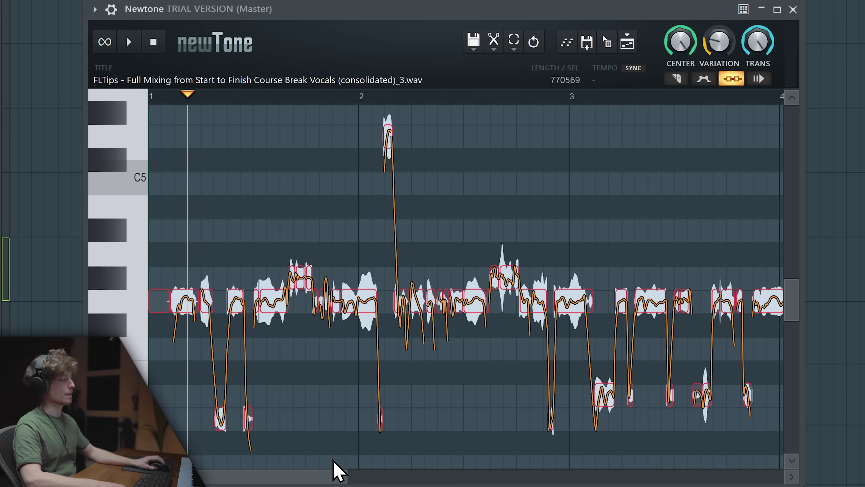
# Play the shifted vocal's opening phrase in bar 1.
pyautogui.moveTo(349, 481); pyautogui.dragTo(247, 481)
pyautogui.scroll(-2, 278, 343)
pyautogui.scroll(1, 238, 271)
pyautogui.scroll(2, 195, 247)
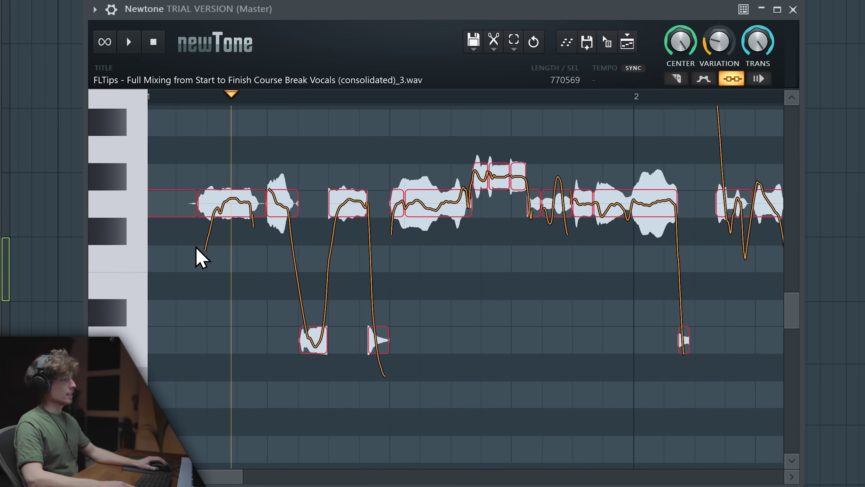
pyautogui.press('space')
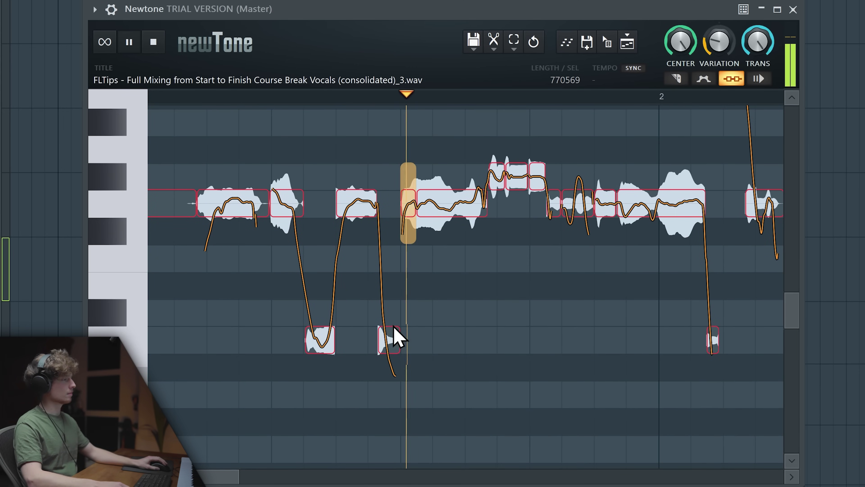
# Raise the four short notes in the first half of bar 2 from G4 to G#4 and replay the phrase.
pyautogui.scroll(2, 644, 290)
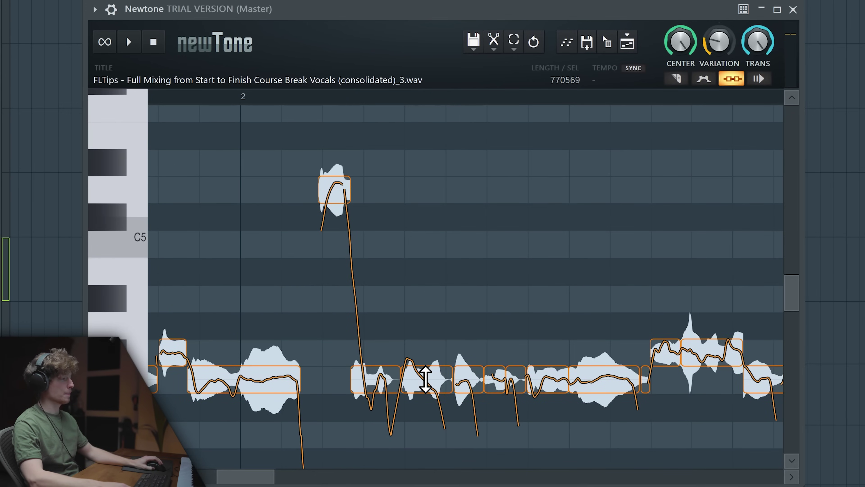
pyautogui.moveTo(425, 378); pyautogui.dragTo(425, 356)
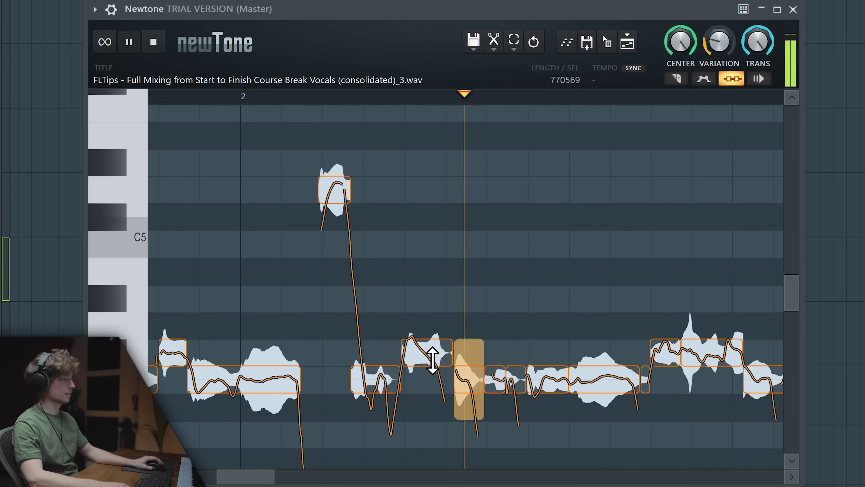
pyautogui.moveTo(469, 379); pyautogui.dragTo(496, 349)
pyautogui.moveTo(516, 375); pyautogui.dragTo(516, 351)
pyautogui.click(344, 96)
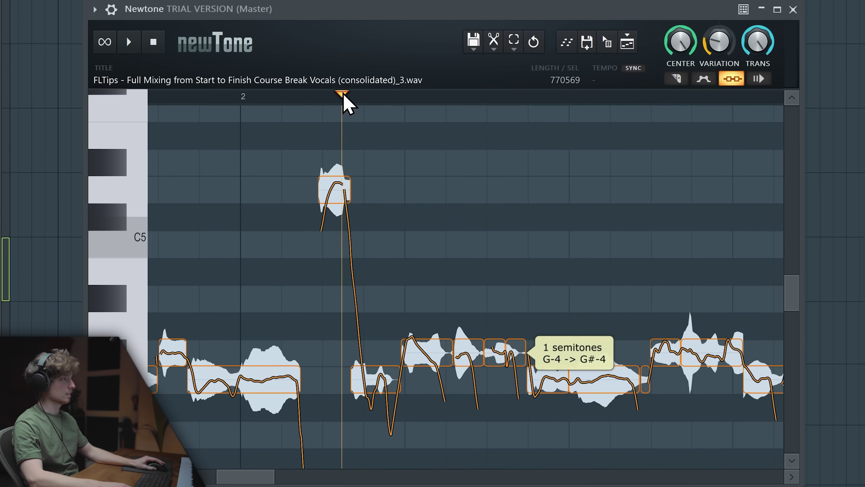
pyautogui.scroll(-2, 570, 280)
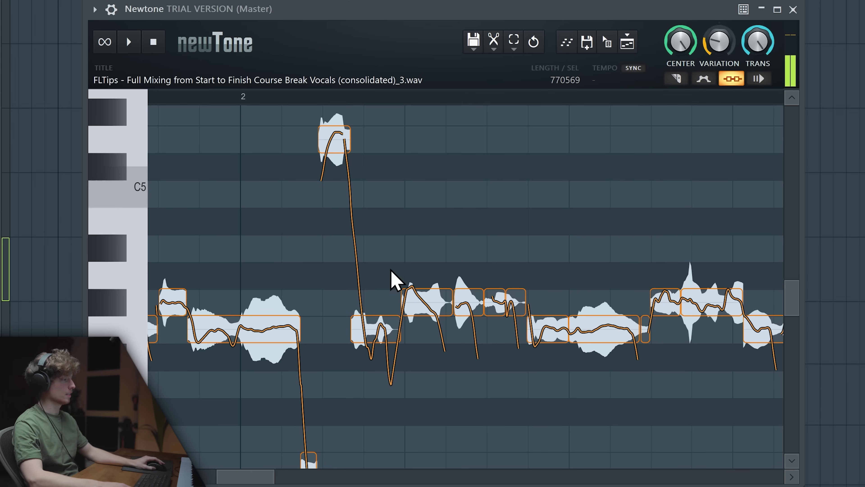
pyautogui.scroll(-2, 392, 273)
pyautogui.scroll(2, 690, 272)
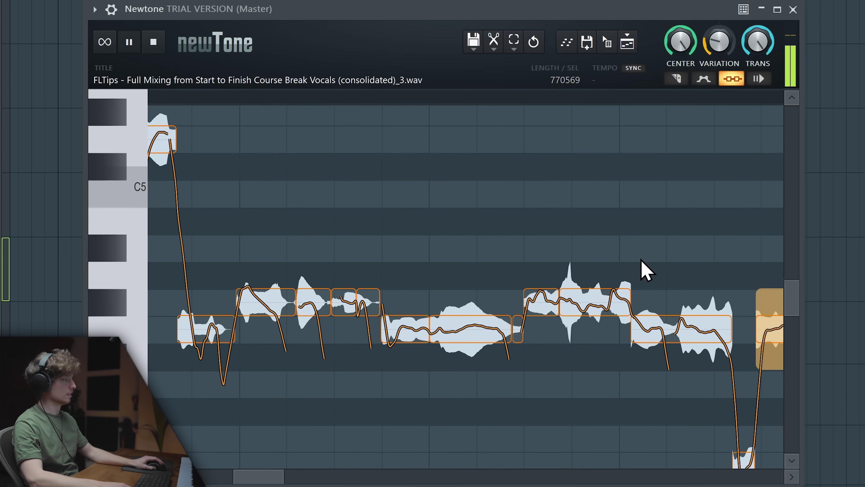
pyautogui.press('space')
# Raise the two G#4 notes in the second half of bar 2 to A#4 and the next two notes to G#4, replaying the phrase.
pyautogui.moveTo(539, 299); pyautogui.dragTo(539, 246)
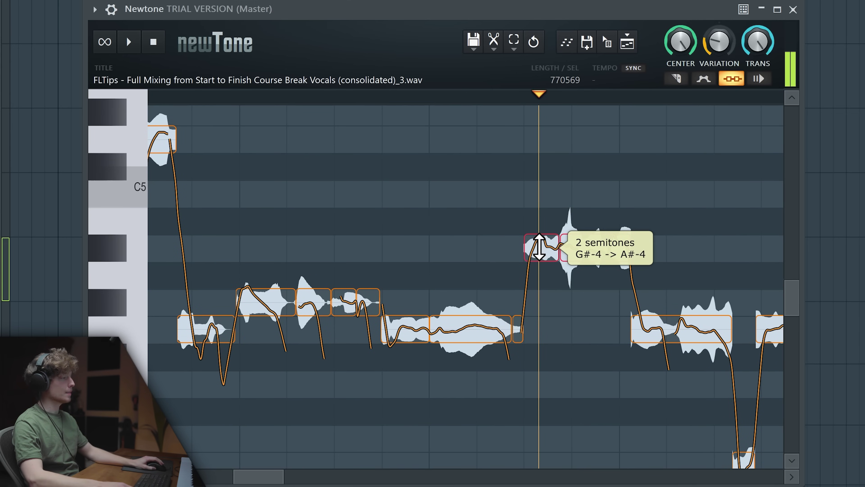
pyautogui.click(413, 102)
pyautogui.press('space')
pyautogui.scroll(-1, 584, 289)
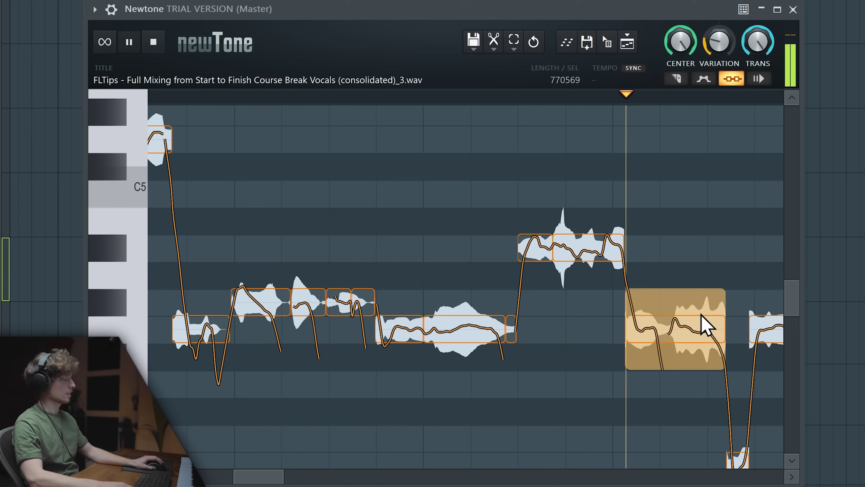
pyautogui.scroll(-1, 701, 315)
pyautogui.scroll(2, 701, 316)
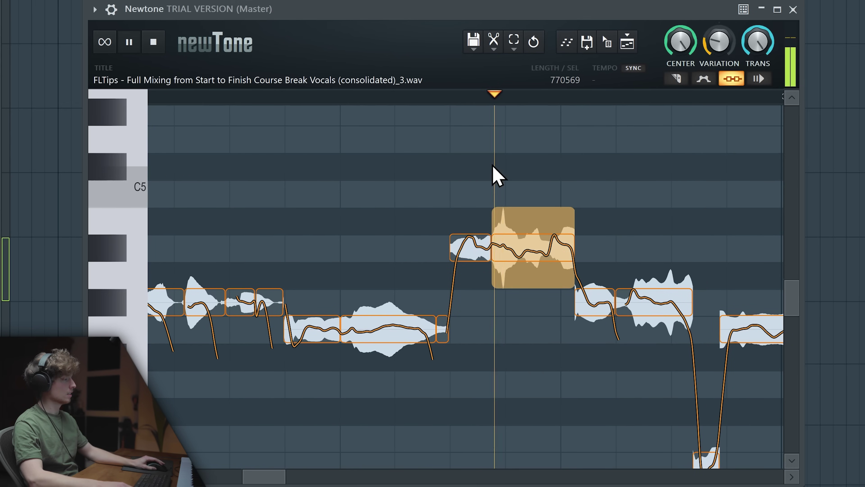
# Raise the short low note just before bar 3 to G4 and listen to the phrase.
pyautogui.scroll(-2, 461, 294)
pyautogui.scroll(-1, 647, 409)
pyautogui.moveTo(631, 422); pyautogui.dragTo(630, 285)
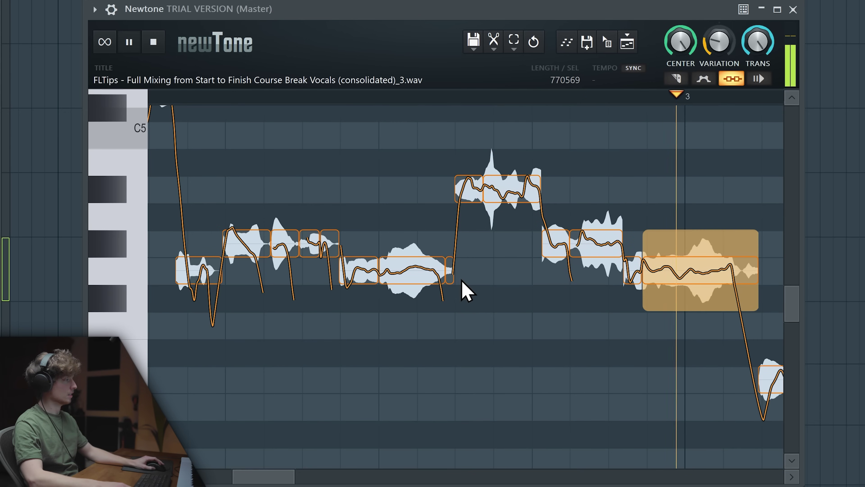
pyautogui.press('space')
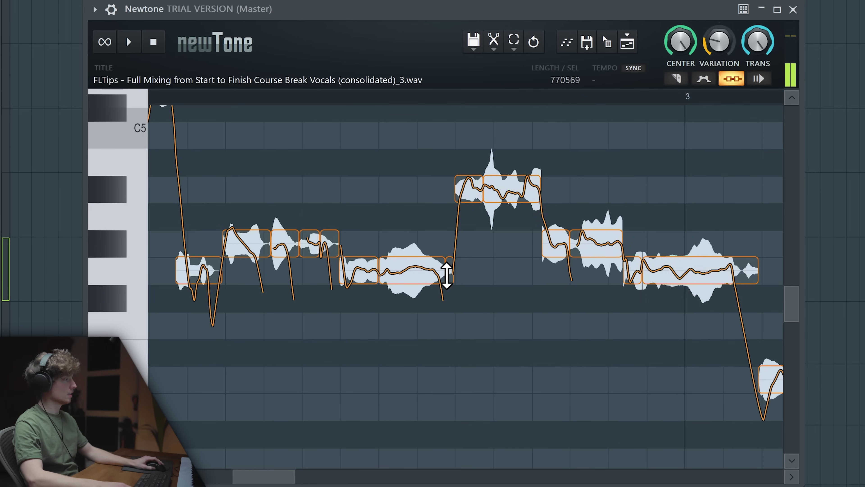
# Raise the low note just after the start of bar 3 from D#4 to G4 and return the playhead to bar 3.
pyautogui.keyDown('ctrl'); pyautogui.scroll(-1, 435, 131); pyautogui.keyUp('ctrl')
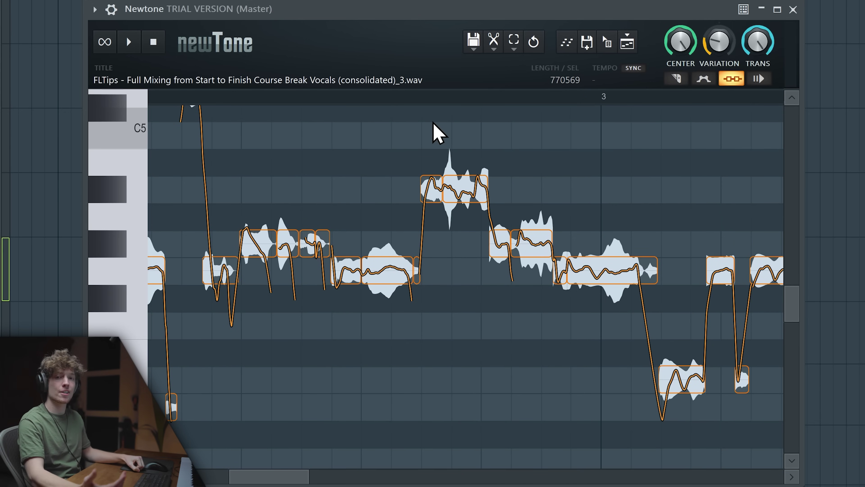
pyautogui.keyDown('ctrl'); pyautogui.scroll(-1, 756, 205); pyautogui.keyUp('ctrl')
pyautogui.keyDown('ctrl'); pyautogui.scroll(-1, 516, 271); pyautogui.keyUp('ctrl')
pyautogui.keyDown('ctrl'); pyautogui.scroll(-1, 661, 310); pyautogui.keyUp('ctrl')
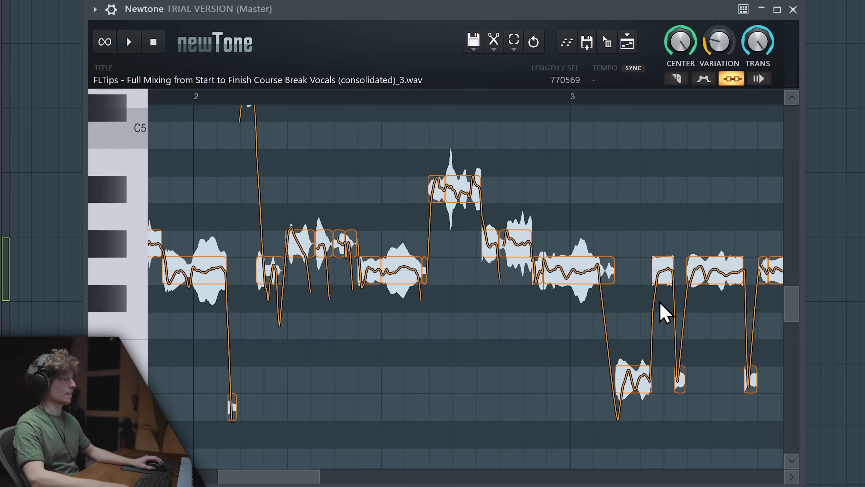
pyautogui.keyDown('ctrl'); pyautogui.scroll(-3, 504, 352); pyautogui.keyUp('ctrl')
pyautogui.press('space')
pyautogui.keyDown('ctrl'); pyautogui.scroll(1, 473, 399); pyautogui.keyUp('ctrl')
pyautogui.moveTo(434, 378); pyautogui.dragTo(432, 271)
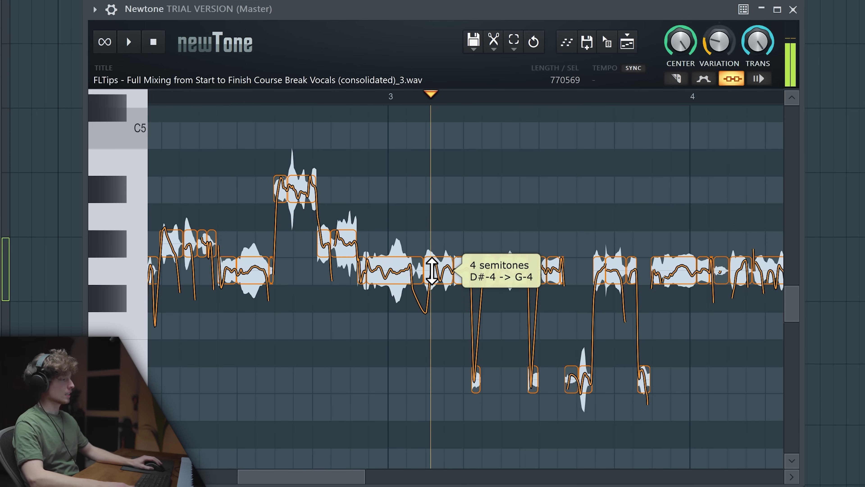
pyautogui.click(389, 94)
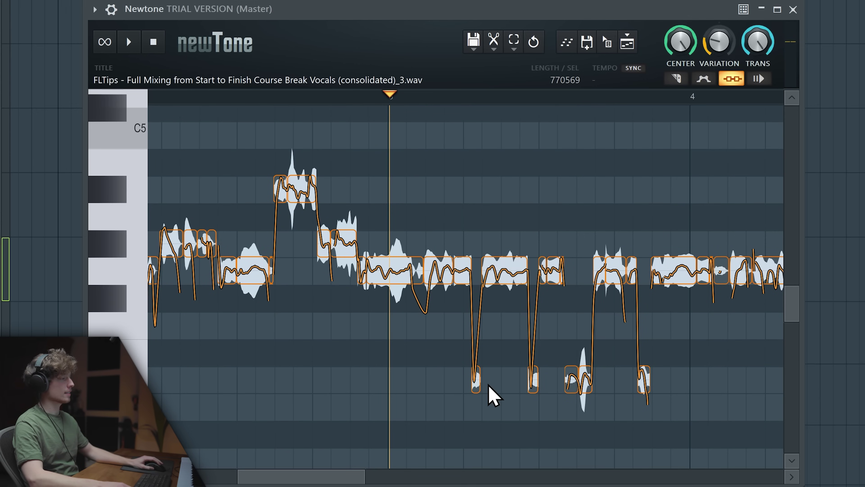
# Play bar 3, raise the group of short notes midway through it from G4 to G#4, and replay them.
pyautogui.keyDown('ctrl'); pyautogui.scroll(1, 470, 377); pyautogui.keyUp('ctrl')
pyautogui.press('space')
pyautogui.keyDown('ctrl'); pyautogui.scroll(1, 468, 392); pyautogui.keyUp('ctrl')
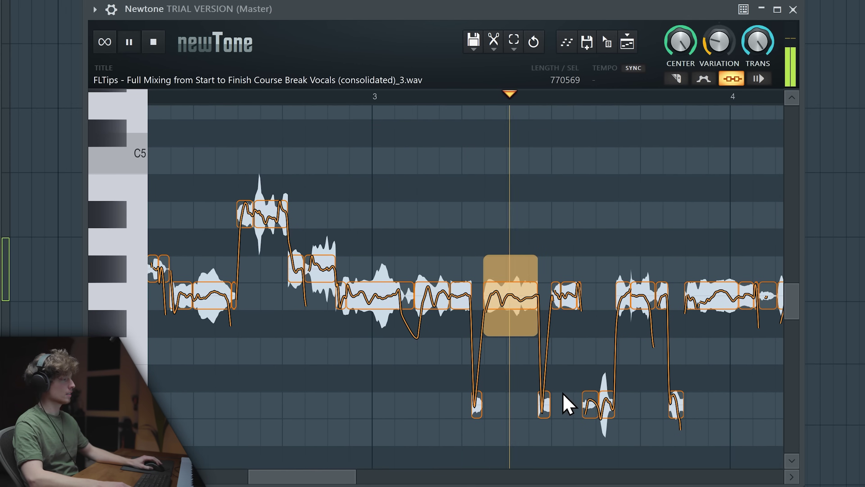
pyautogui.press('space')
pyautogui.moveTo(571, 292); pyautogui.dragTo(571, 266)
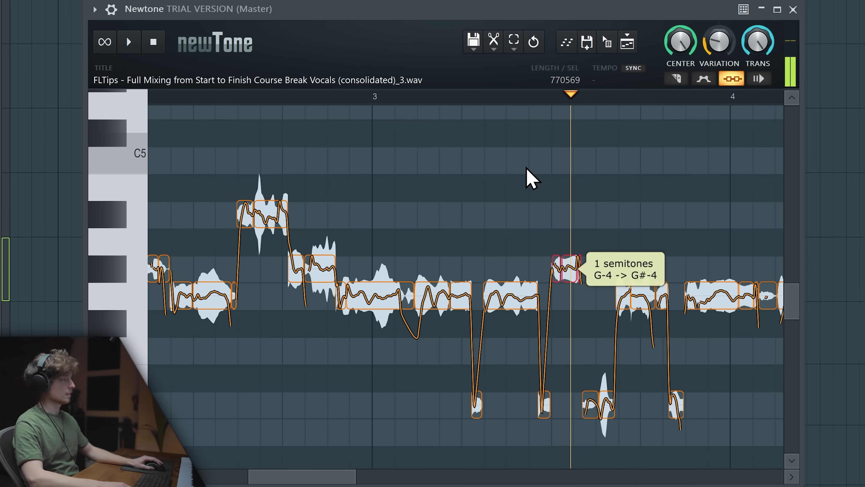
pyautogui.click(506, 99)
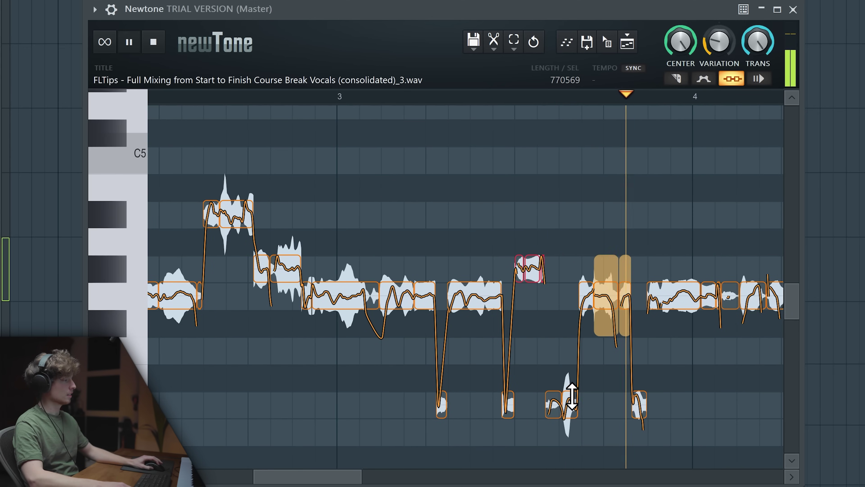
# Raise the second and last low notes in the second half of bar 3 to G4 and play the passage.
pyautogui.moveTo(572, 397); pyautogui.dragTo(575, 292)
pyautogui.hotkey('ctrl', 'z')
pyautogui.moveTo(699, 390); pyautogui.dragTo(574, 289)
pyautogui.click(507, 96)
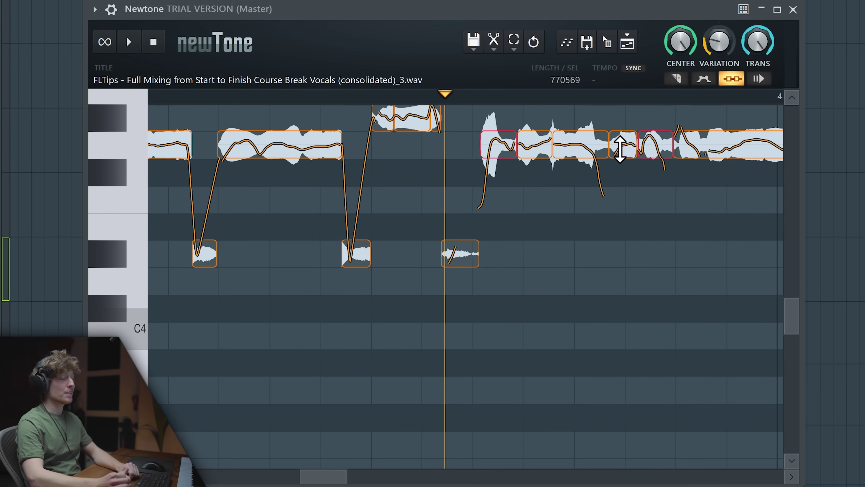
pyautogui.scroll(3, 458, 358)
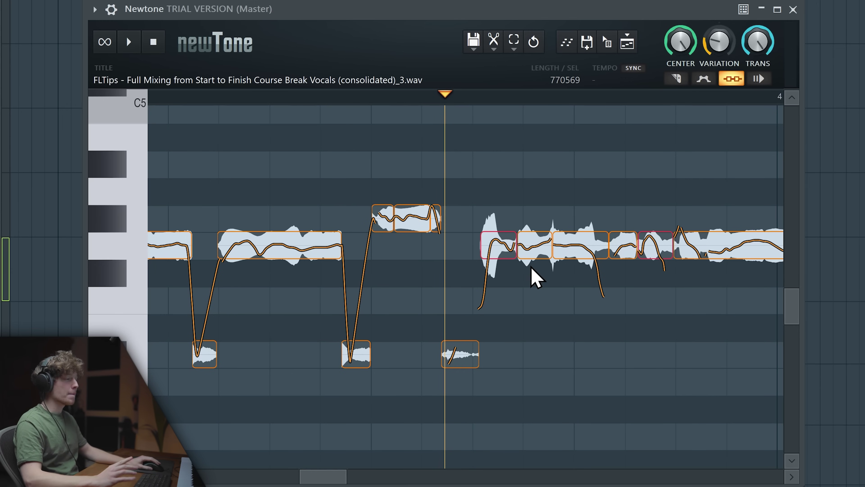
pyautogui.click(381, 105)
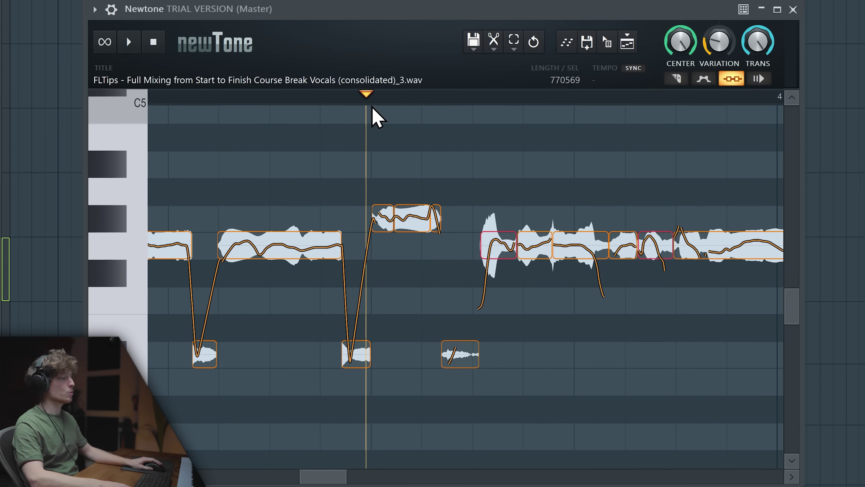
pyautogui.press('space')
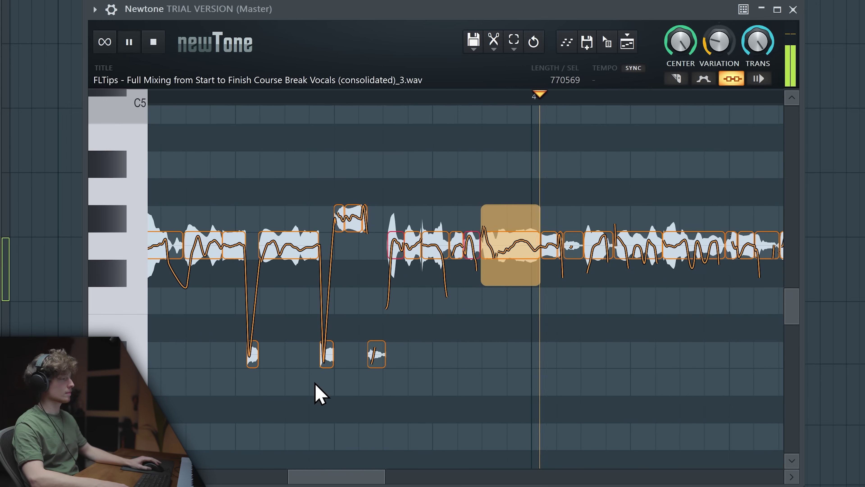
pyautogui.press('space')
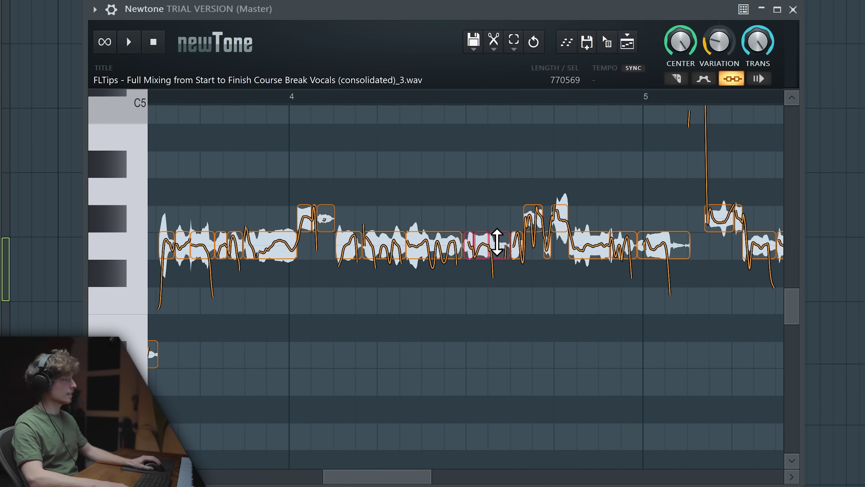
# Raise the group of three short notes near the middle of bar 4 to G#4 and replay the phrase.
pyautogui.moveTo(497, 242); pyautogui.dragTo(497, 215)
pyautogui.click(425, 104)
pyautogui.press('space')
pyautogui.press('space')
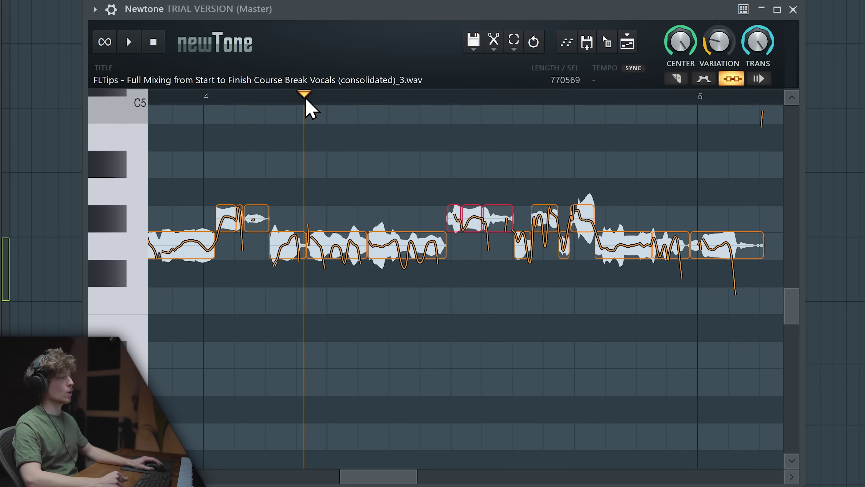
pyautogui.moveTo(306, 101); pyautogui.dragTo(323, 101)
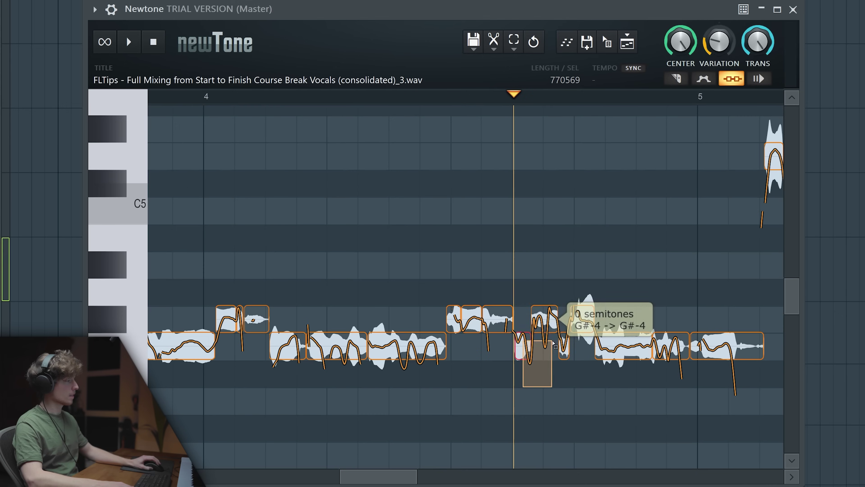
# Raise the four notes following the three-note group in bar 4 to A#4, trying the first two at C5, and replay the phrase.
pyautogui.moveTo(581, 316); pyautogui.dragTo(577, 245)
pyautogui.click(474, 99)
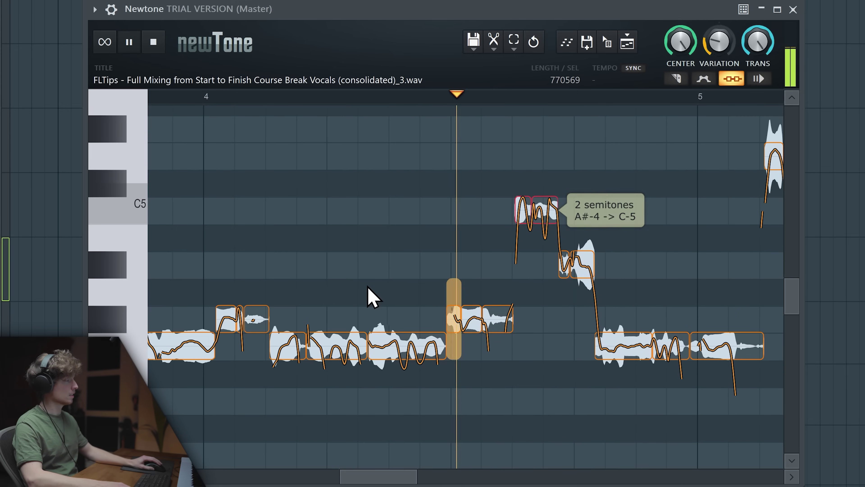
pyautogui.scroll(-2, 374, 296)
pyautogui.scroll(-1, 579, 293)
pyautogui.moveTo(528, 202); pyautogui.dragTo(532, 261)
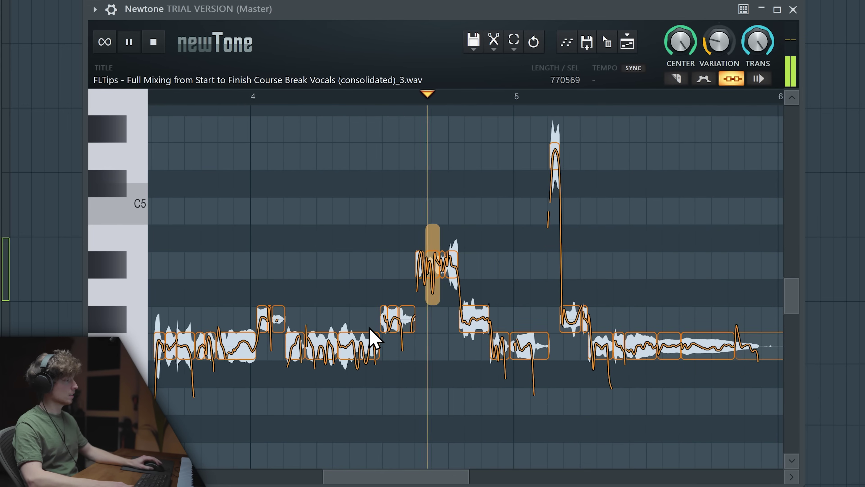
pyautogui.scroll(-1, 477, 357)
pyautogui.scroll(3, 545, 384)
pyautogui.scroll(-2, 338, 358)
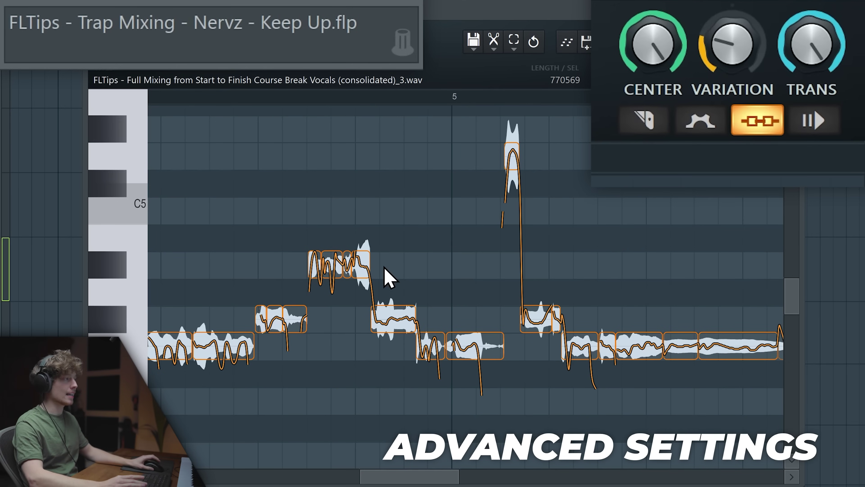
# Enable advanced note editing and reduce the pitch variation of the first two A#4 notes in bar 4, setting the first to about 49.65%.
pyautogui.click(700, 122)
pyautogui.scroll(5, 344, 267)
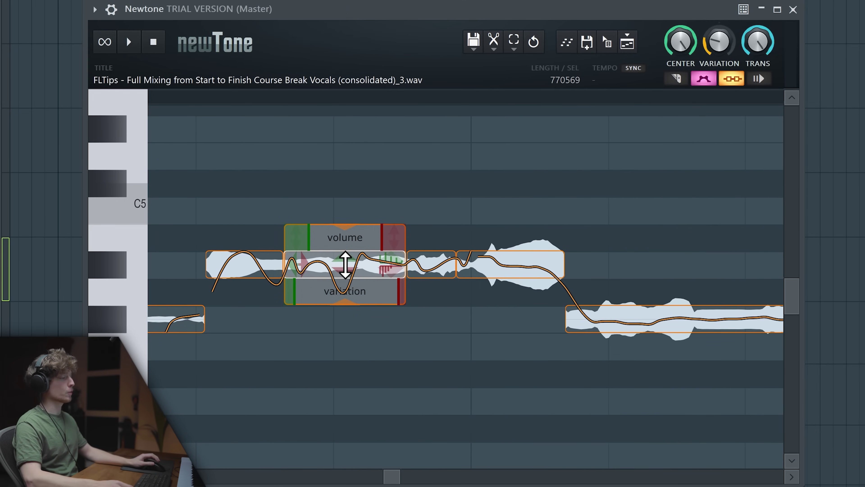
pyautogui.scroll(2, 344, 263)
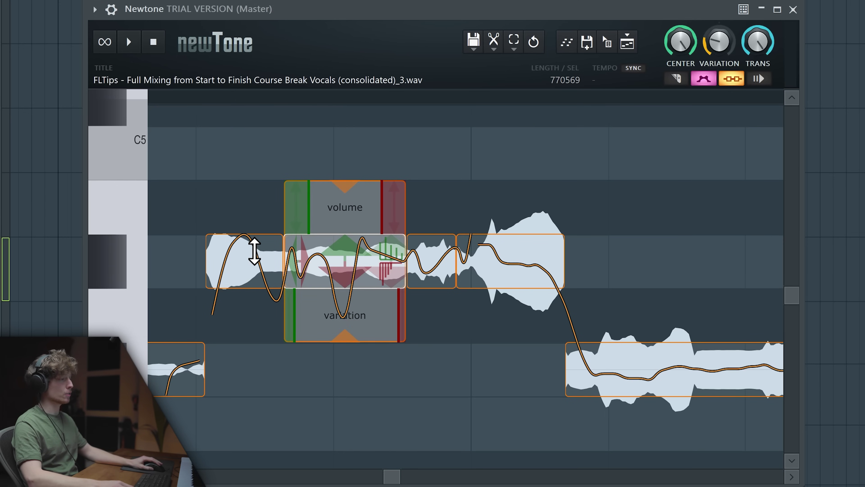
pyautogui.moveTo(344, 337); pyautogui.dragTo(342, 185)
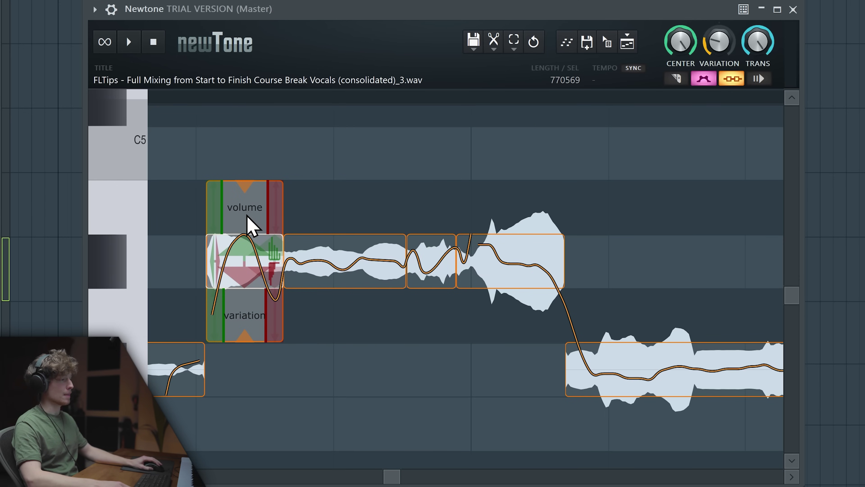
pyautogui.moveTo(247, 342); pyautogui.dragTo(248, 282)
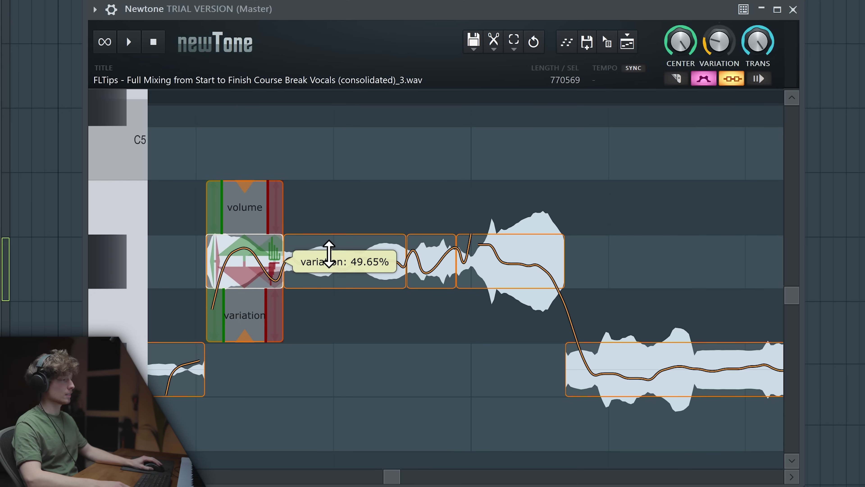
pyautogui.scroll(-3, 374, 389)
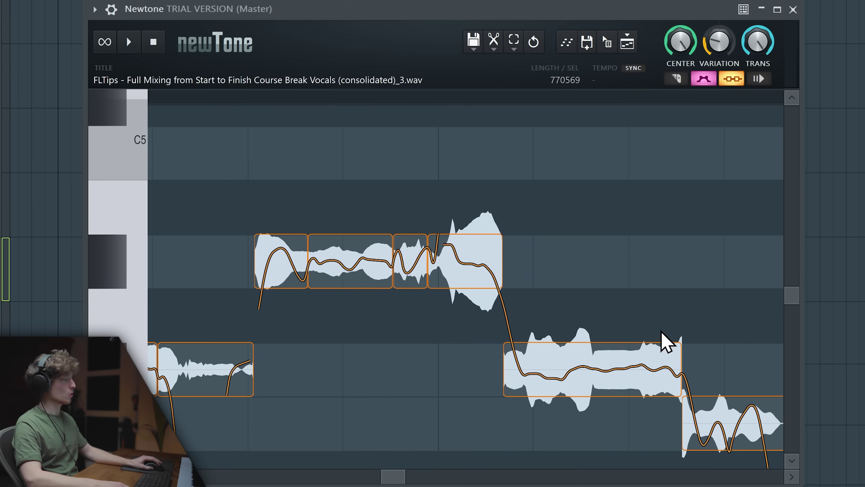
pyautogui.moveTo(574, 389)
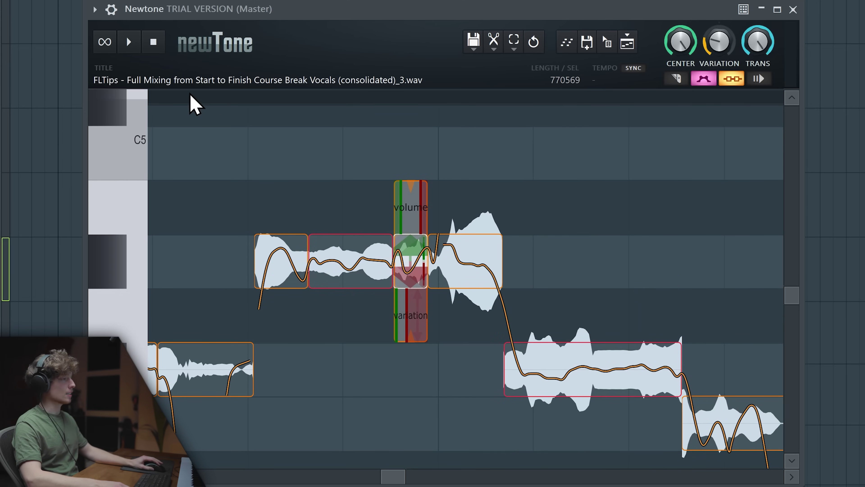
# Play the edited phrase in bar 4 through the A#4 notes, replay it, and clear the note selection.
pyautogui.click(187, 97)
pyautogui.scroll(-1, 303, 206)
pyautogui.scroll(-1, 382, 346)
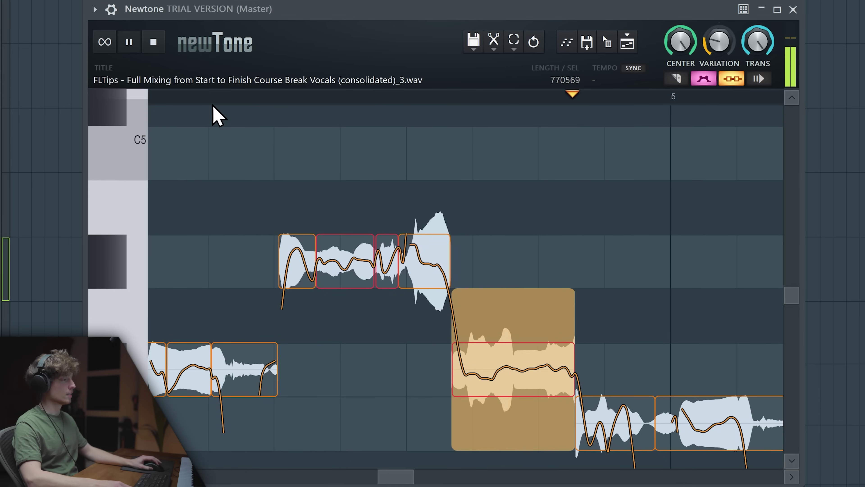
pyautogui.click(164, 97)
pyautogui.click(370, 381)
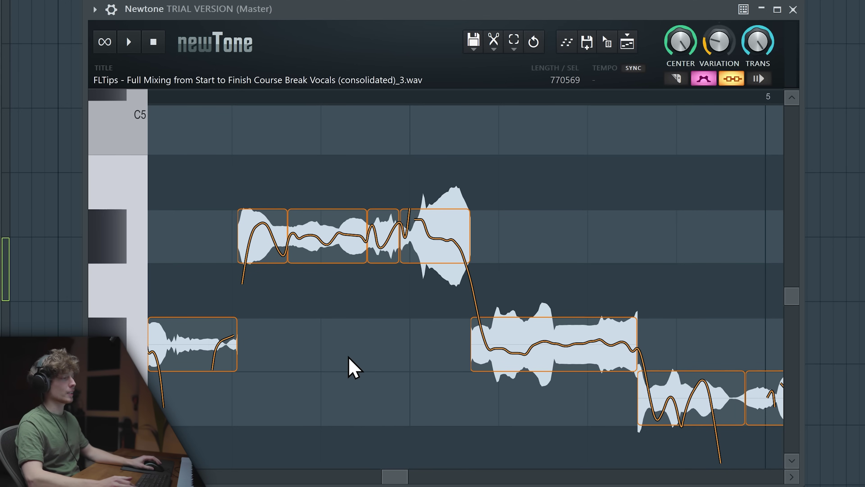
# Lower the volume of the trailing G#4 note before the A#4 group in bar 4 to 43.84% and replay the phrase.
pyautogui.scroll(-1, 337, 341)
pyautogui.scroll(-2, 283, 218)
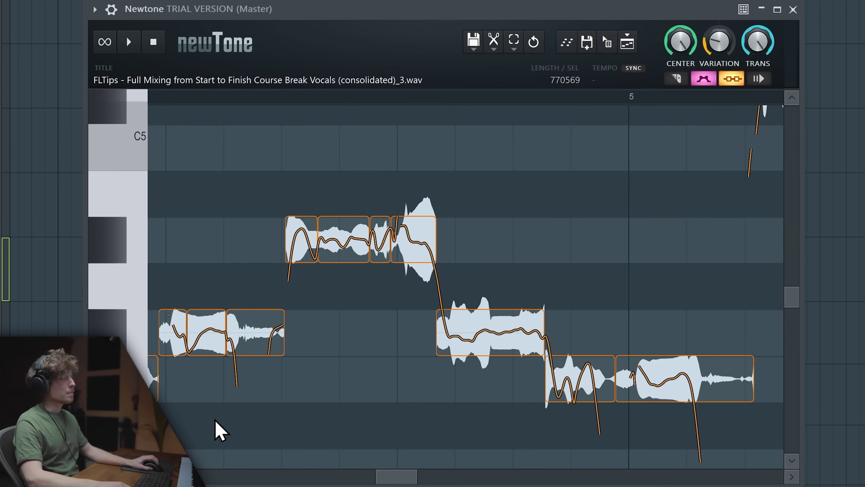
pyautogui.scroll(1, 217, 430)
pyautogui.moveTo(261, 331)
pyautogui.moveTo(260, 266)
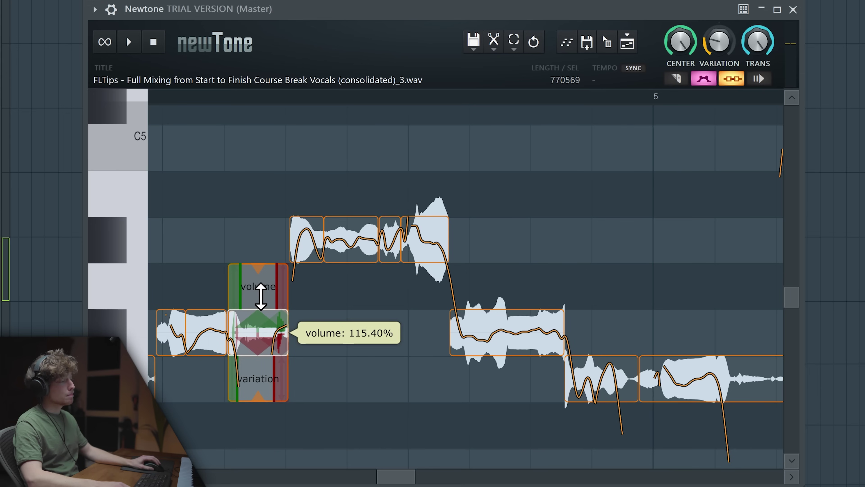
pyautogui.moveTo(261, 296); pyautogui.dragTo(261, 304)
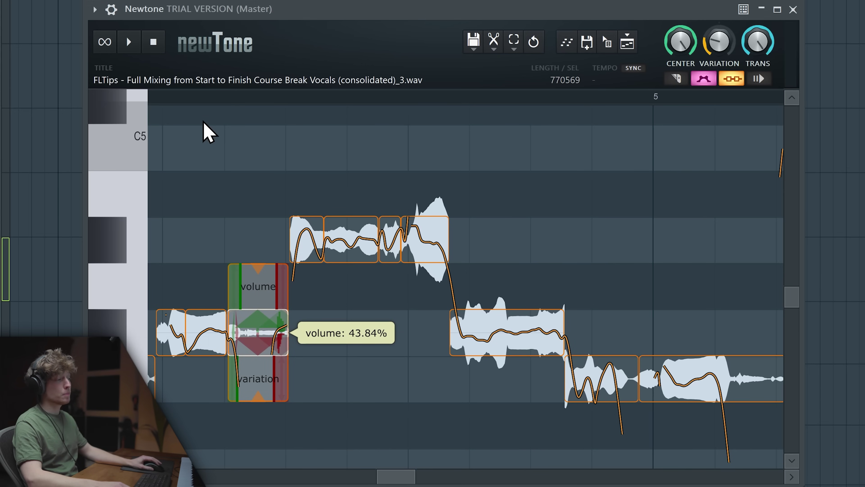
pyautogui.click(159, 98)
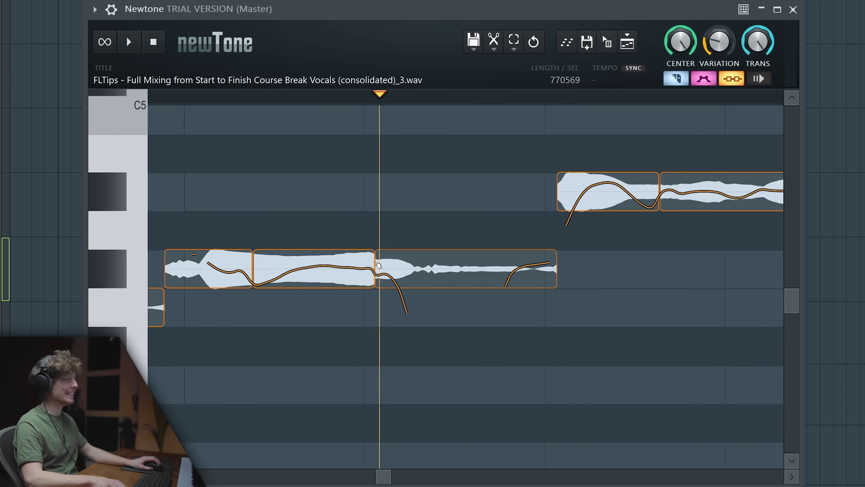
# Join the last two G#4 notes before the A#4 group, re-slice them where the quiet tail begins, and place the front part at G#4.
pyautogui.doubleClick(377, 264)
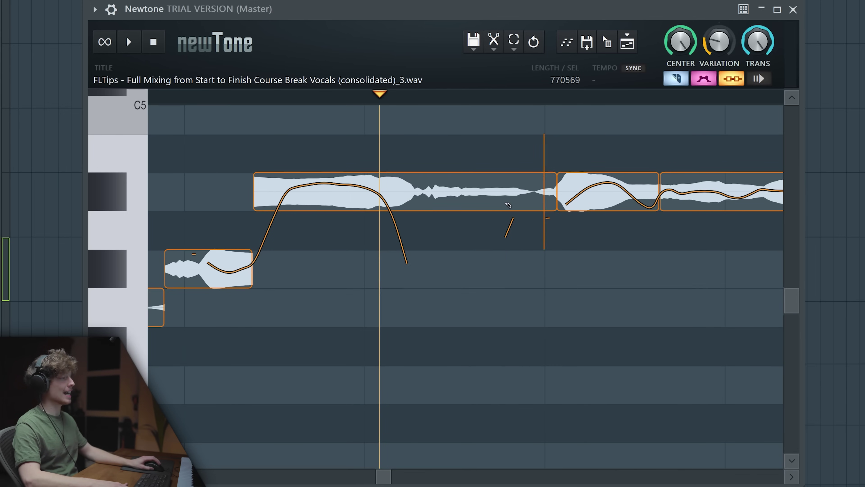
pyautogui.click(417, 199)
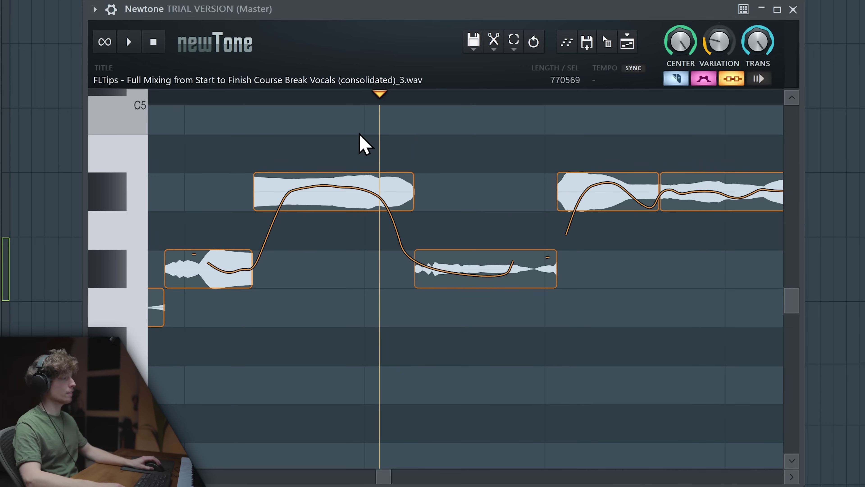
pyautogui.moveTo(341, 194); pyautogui.dragTo(308, 272)
# Set the quiet tail note's volume to 0%, turn off advanced note editing, and play the phrase.
pyautogui.click(467, 267)
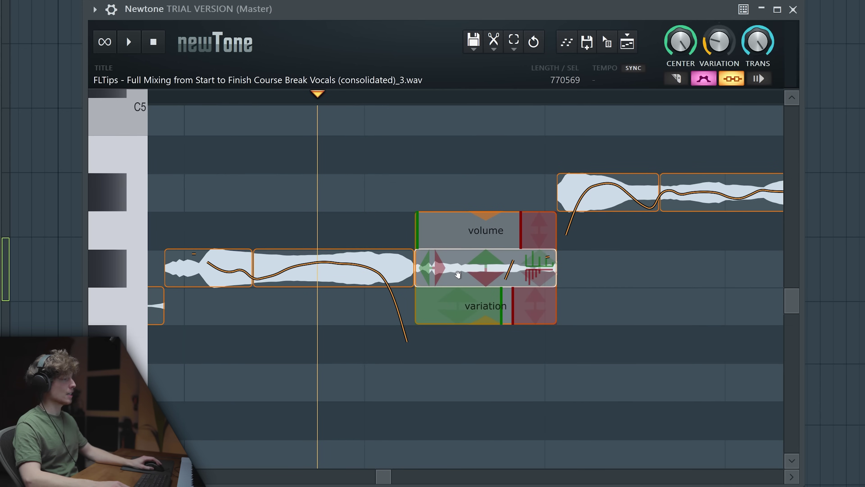
pyautogui.scroll(-1, 457, 277)
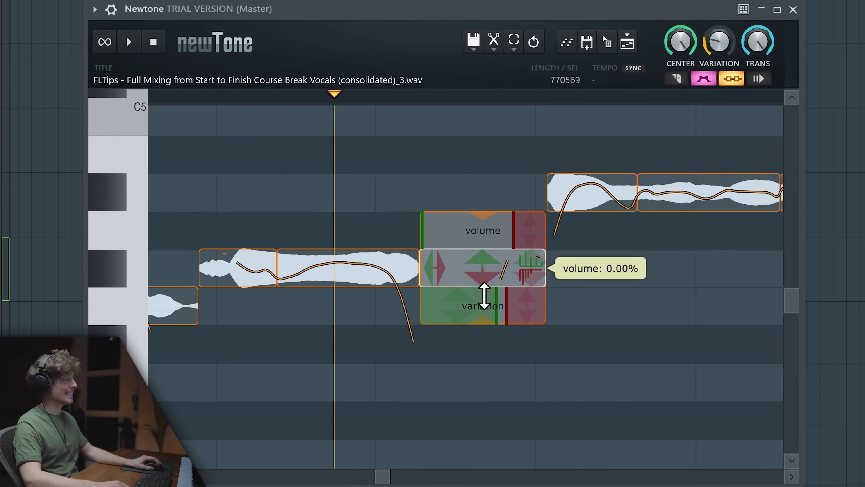
pyautogui.click(704, 79)
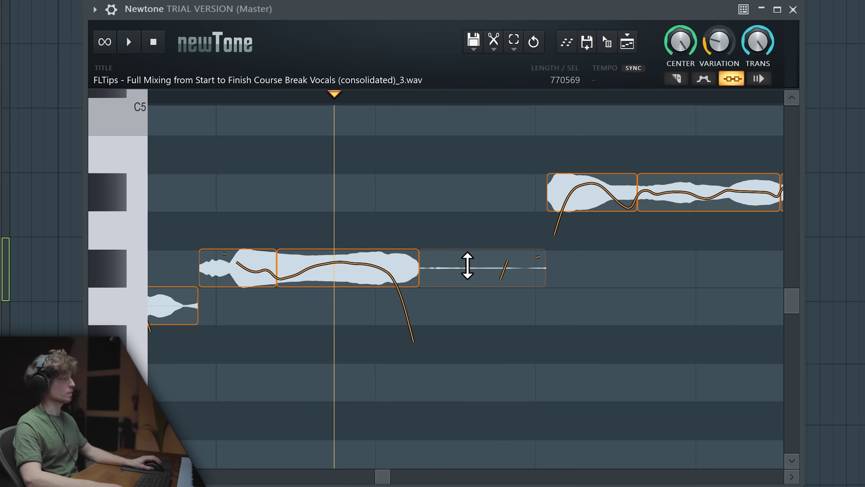
pyautogui.press('space')
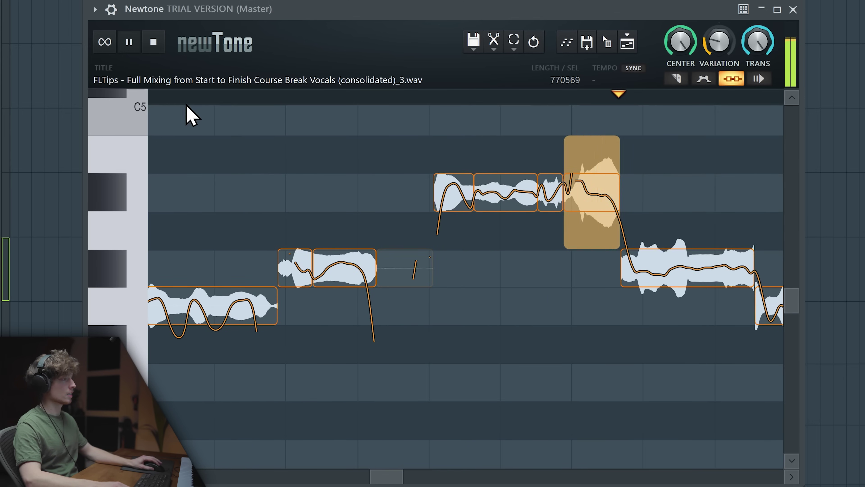
pyautogui.press('space')
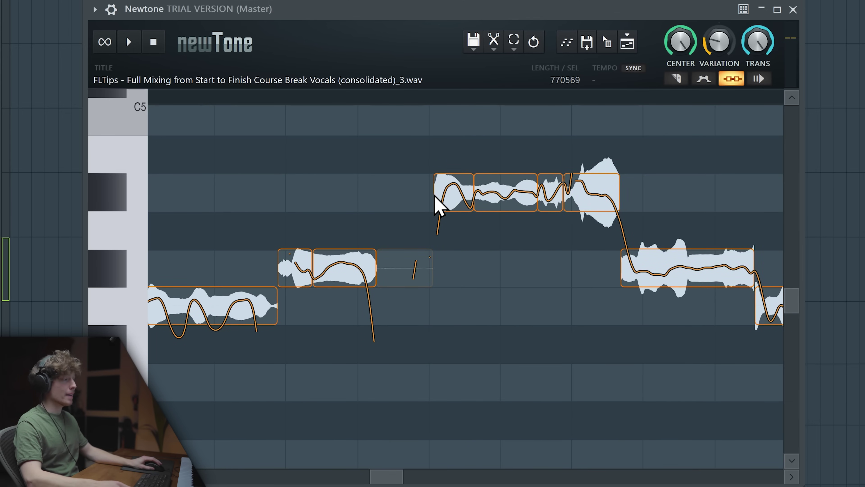
# Select all notes in the clip, quantize their timing, and play the clip from the beginning.
pyautogui.scroll(-8, 386, 311)
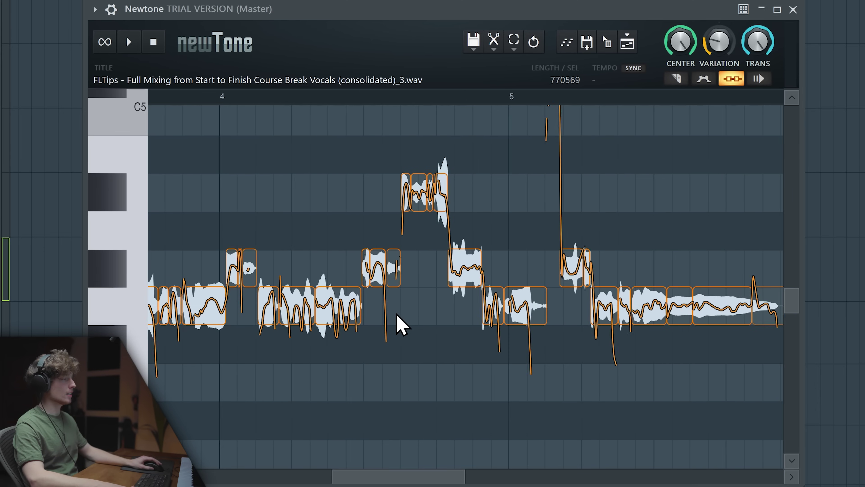
pyautogui.scroll(-3, 401, 326)
pyautogui.scroll(7, 408, 329)
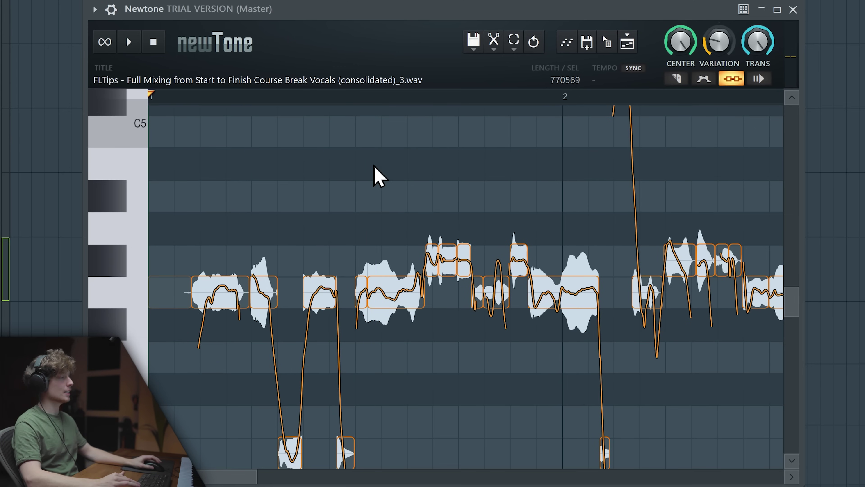
pyautogui.hotkey('ctrl', 'a')
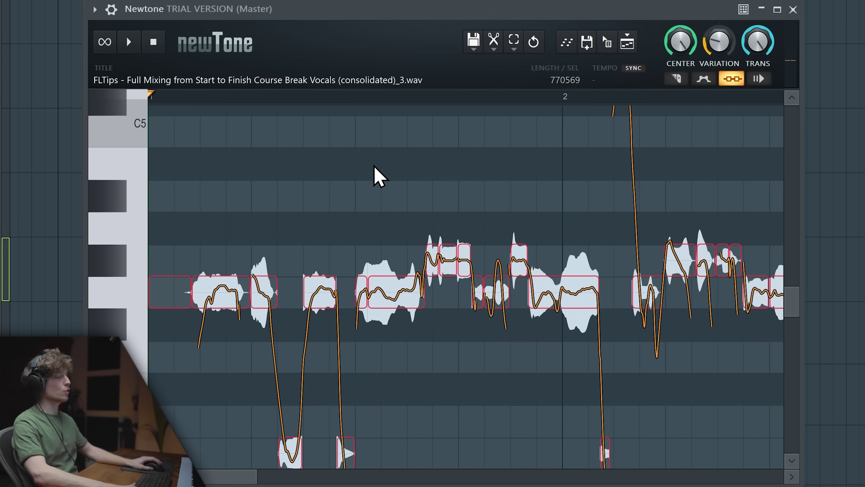
pyautogui.click(496, 40)
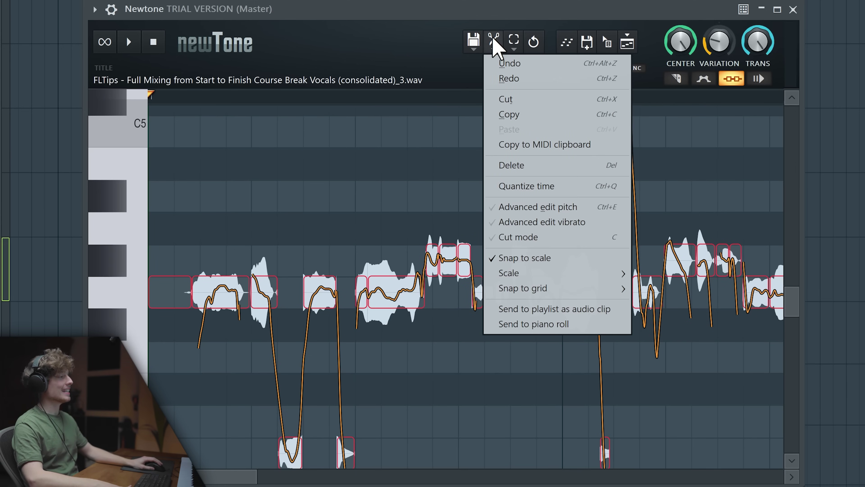
pyautogui.click(570, 187)
pyautogui.press('space')
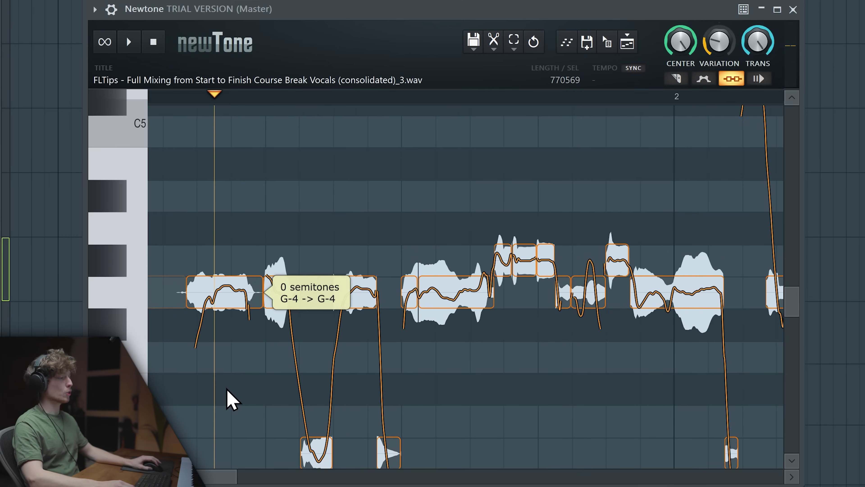
# Try moving the start of the first G#4 note in bar 1 back to the previous grid line, adjust its end slightly, and play the passage.
pyautogui.scroll(2, 227, 397)
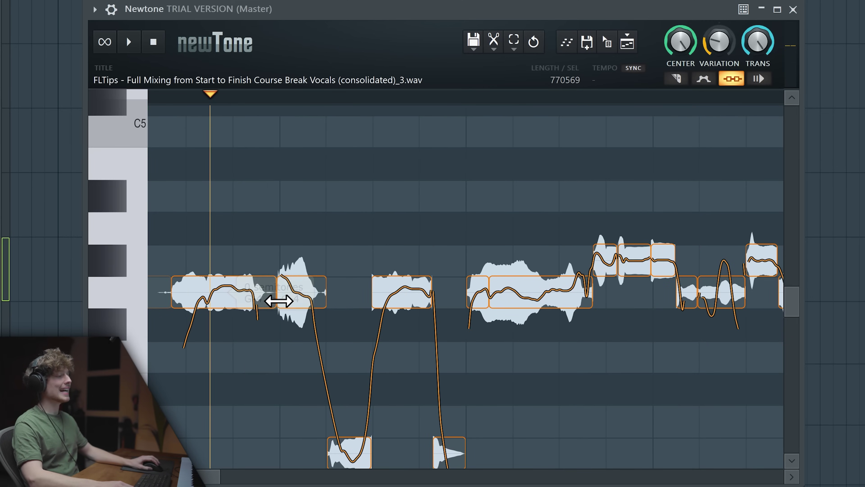
pyautogui.scroll(-1, 283, 292)
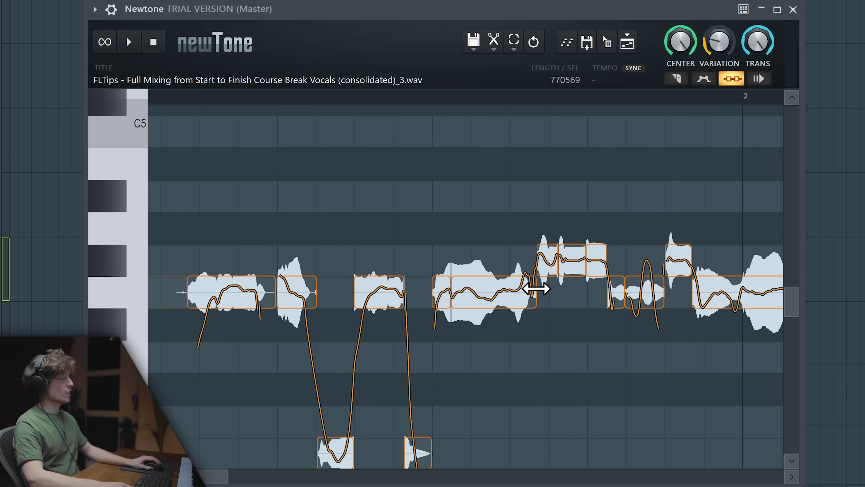
pyautogui.moveTo(524, 292); pyautogui.dragTo(515, 293)
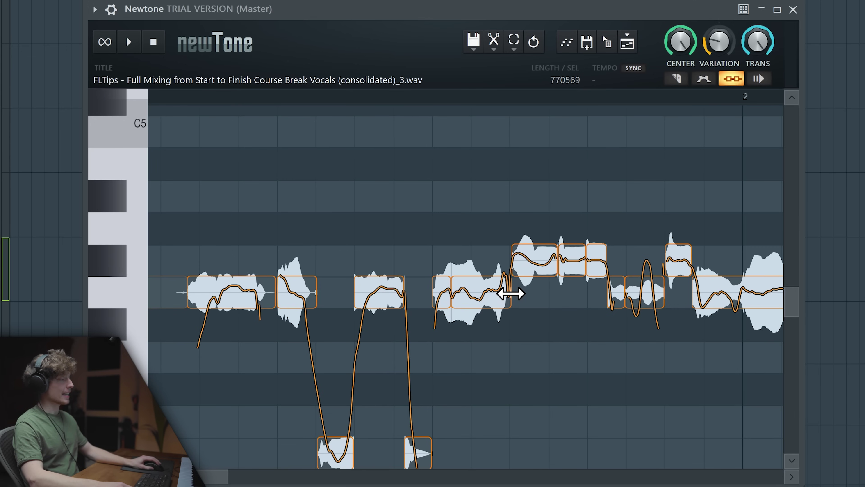
pyautogui.press('space')
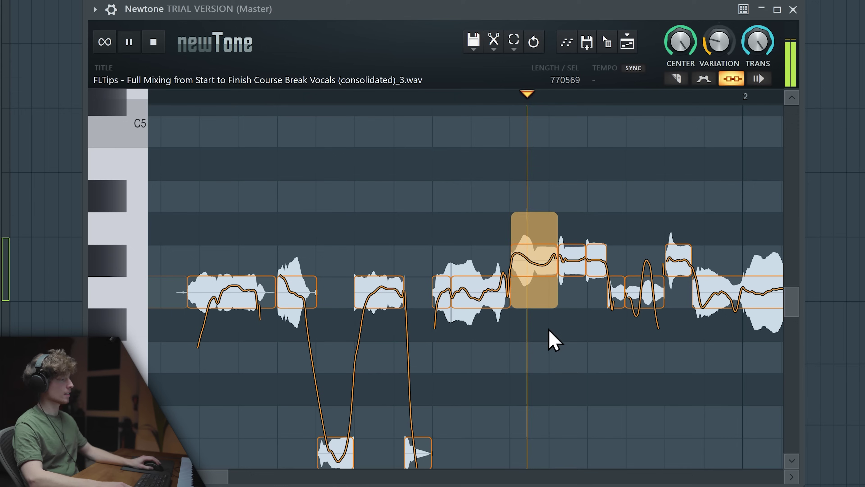
pyautogui.moveTo(556, 256); pyautogui.dragTo(554, 258)
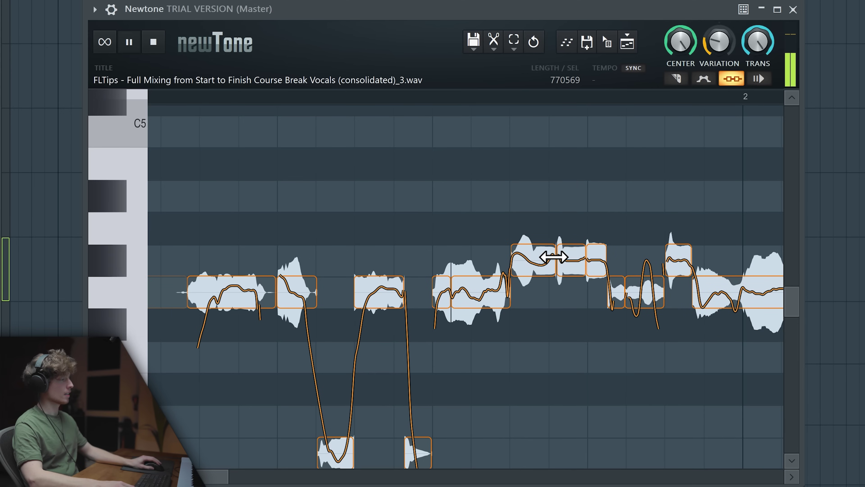
pyautogui.click(420, 99)
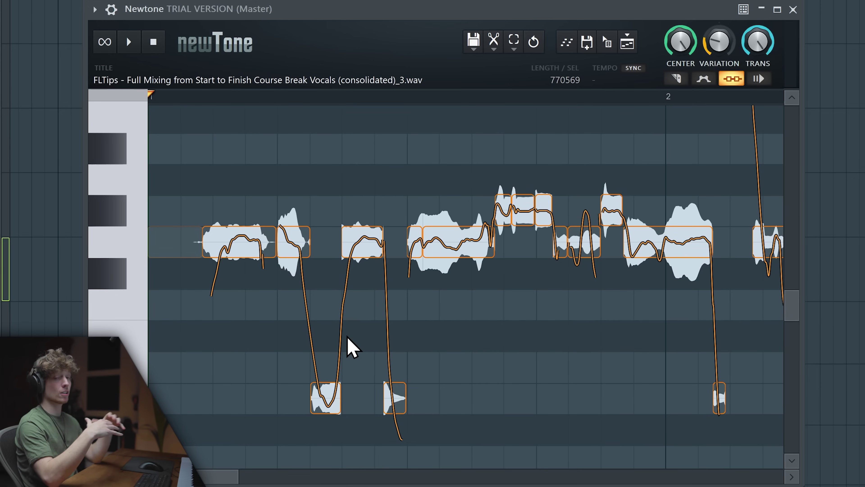
# Adjust the boundary between the two G4 notes in mid bar 2, start the last A#4 note earlier, and play into bar 3.
pyautogui.scroll(-2, 500, 286)
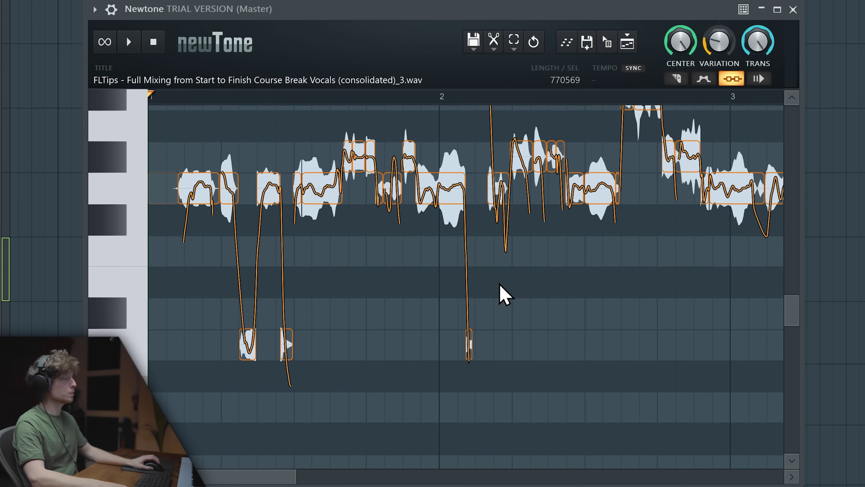
pyautogui.scroll(4, 630, 222)
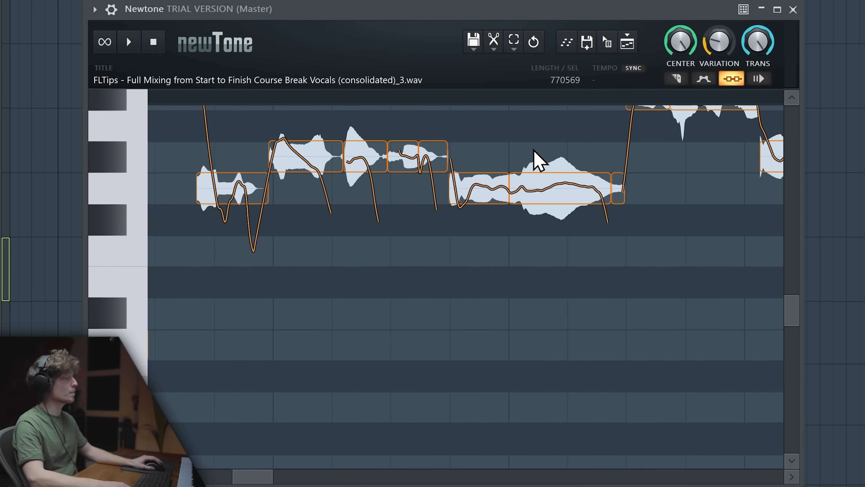
pyautogui.moveTo(509, 188); pyautogui.dragTo(486, 188)
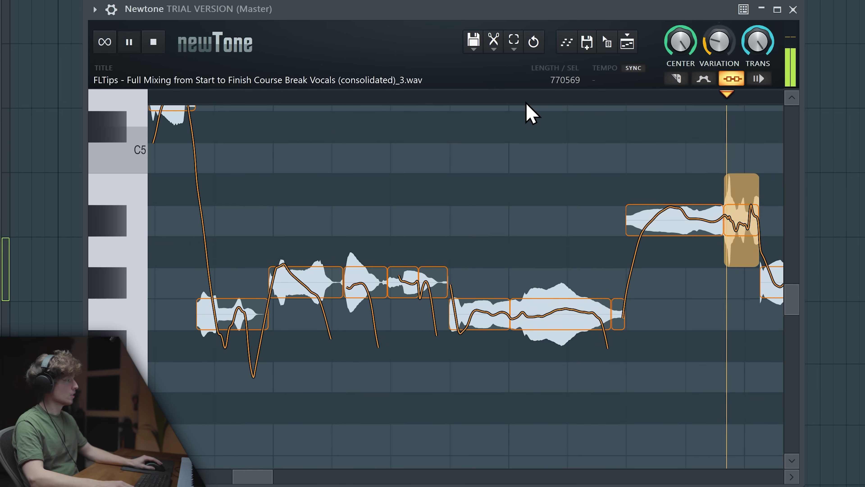
pyautogui.moveTo(724, 223); pyautogui.dragTo(647, 222)
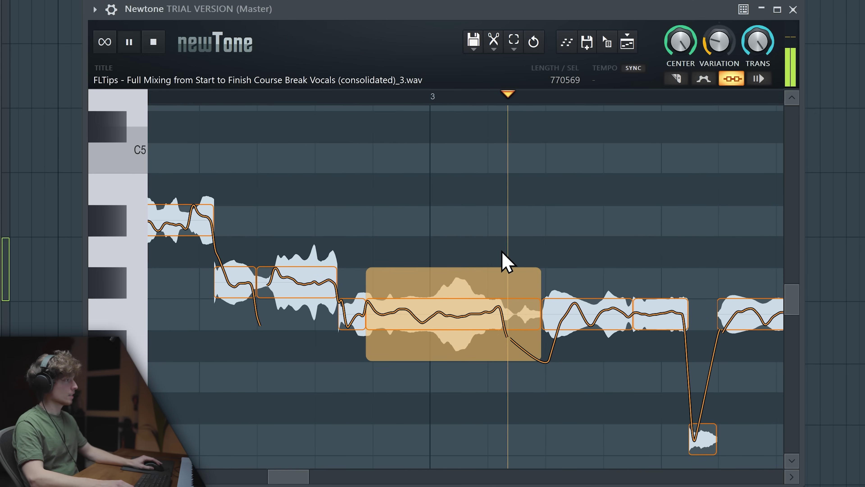
pyautogui.press('space')
# Slice the long G4 note crossing into bar 3, move the cut onto the bar 3 line, and play the result.
pyautogui.click(421, 318)
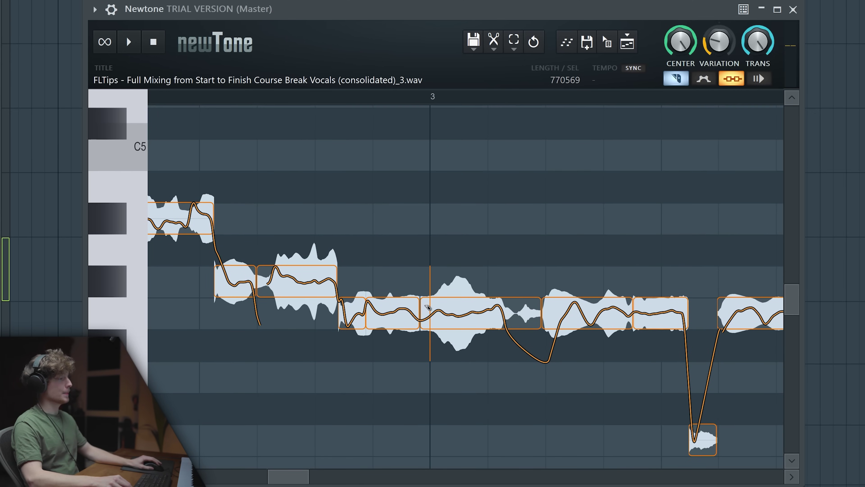
pyautogui.moveTo(420, 311)
pyautogui.mouseDown()
pyautogui.moveTo(441, 312)
pyautogui.moveTo(430, 315)
pyautogui.mouseUp()
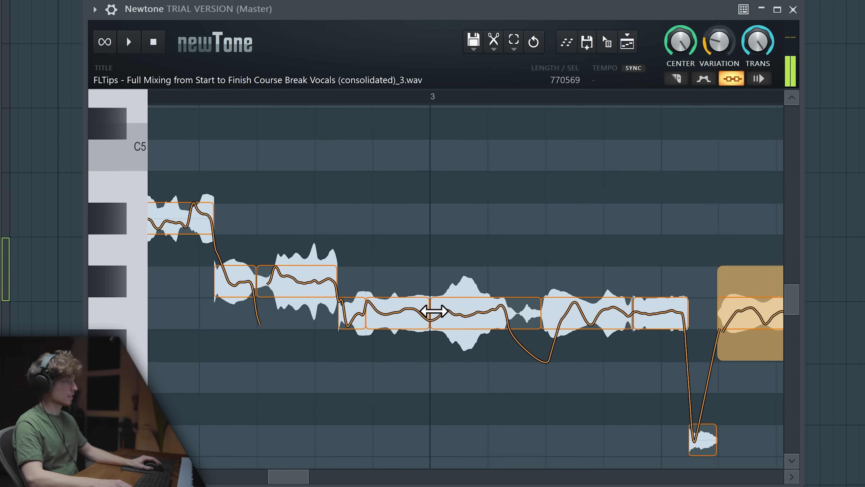
pyautogui.press('space')
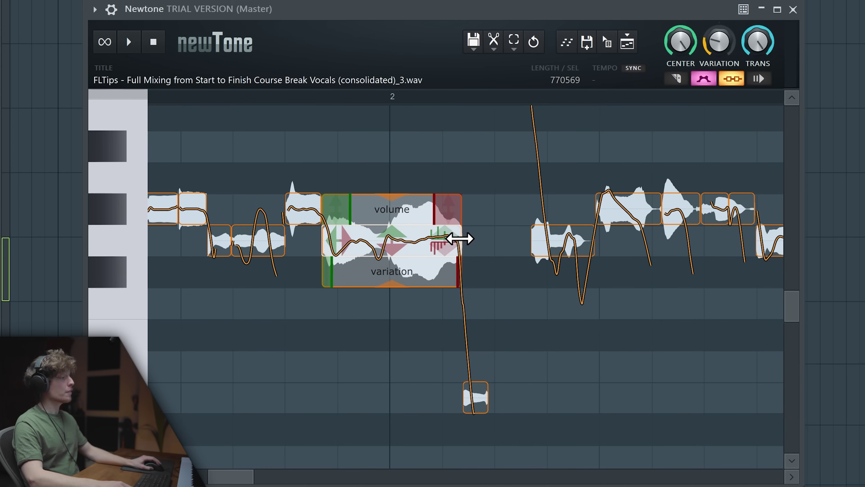
# Extend the end of the long G4 note crossing bar 2 slightly, try a longer variation fade-out with playback, and restore the short fade.
pyautogui.moveTo(460, 238)
pyautogui.mouseDown()
pyautogui.moveTo(400, 240)
pyautogui.moveTo(464, 240)
pyautogui.mouseUp()
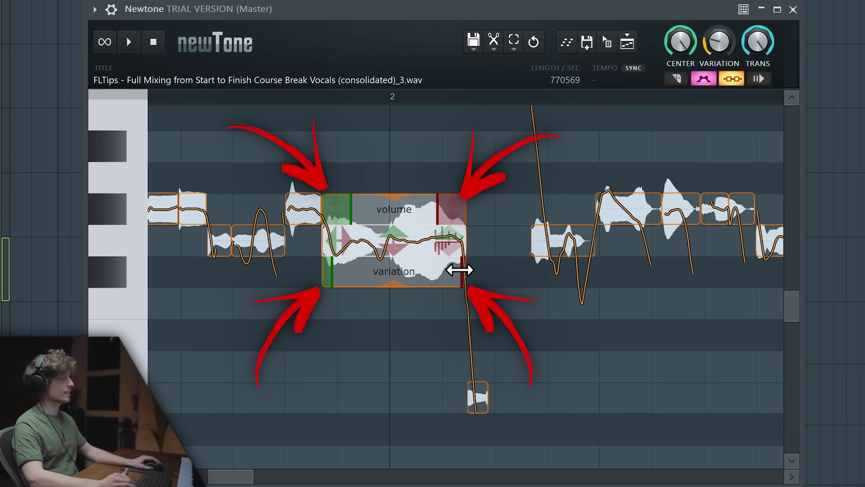
pyautogui.moveTo(462, 279); pyautogui.dragTo(447, 277)
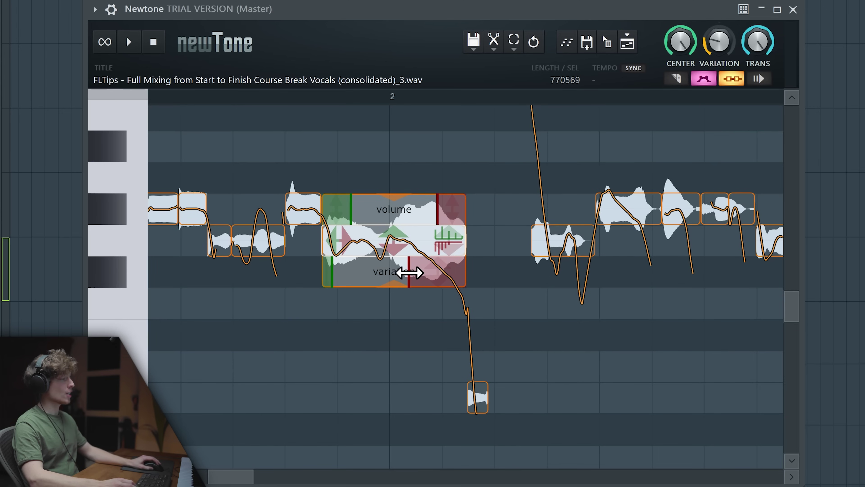
pyautogui.moveTo(371, 278); pyautogui.dragTo(364, 283)
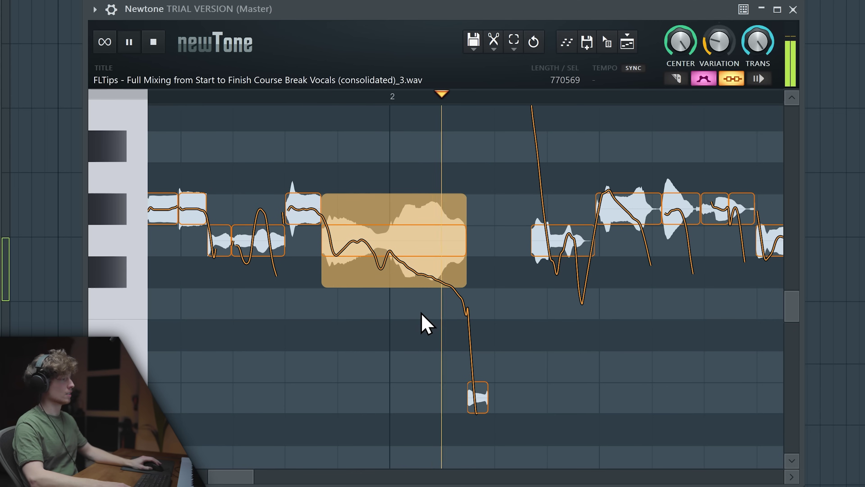
pyautogui.moveTo(419, 264)
pyautogui.moveTo(363, 277); pyautogui.dragTo(471, 280)
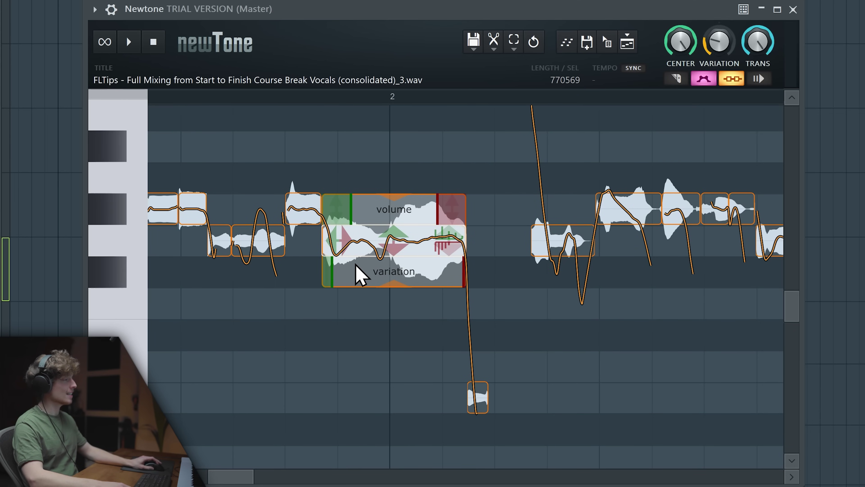
# Play the passage from the bar 2 line to hear the edited long G4 note.
pyautogui.scroll(5, 400, 124)
pyautogui.click(346, 96)
pyautogui.press('space')
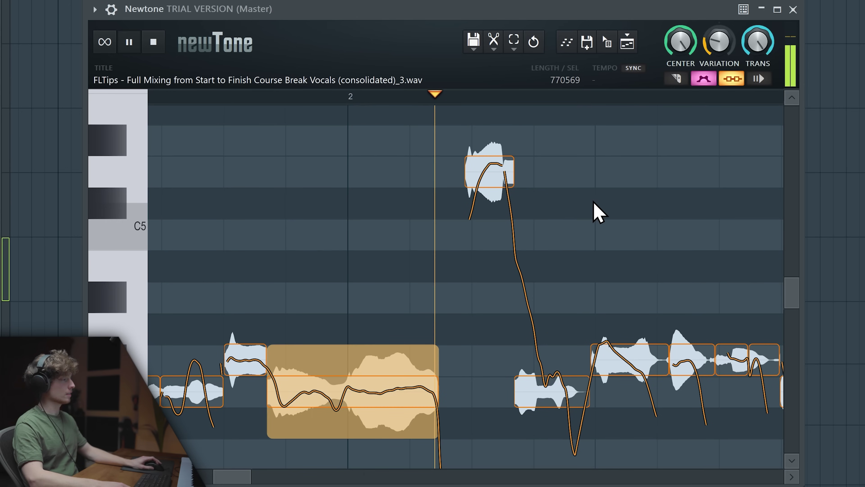
pyautogui.moveTo(584, 428)
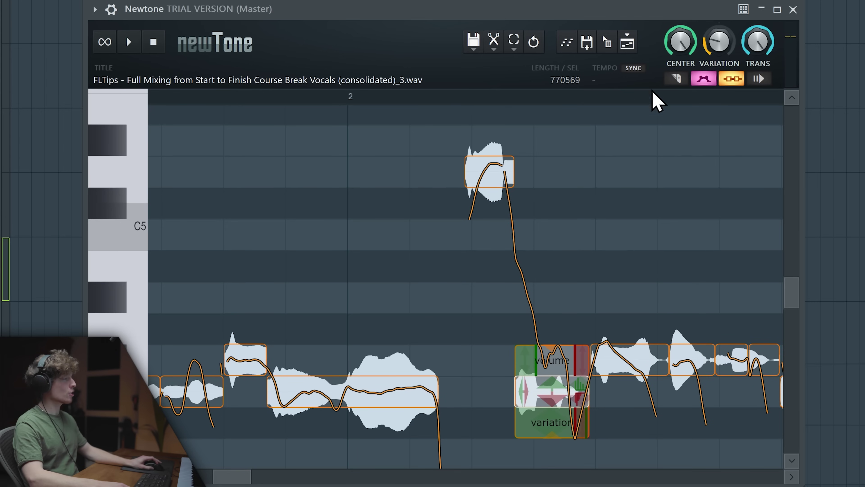
# Try formant shifts of -1.43 st and -3.84 st on the long G4 note in bar 1, playing each result.
pyautogui.click(421, 98)
pyautogui.moveTo(545, 397)
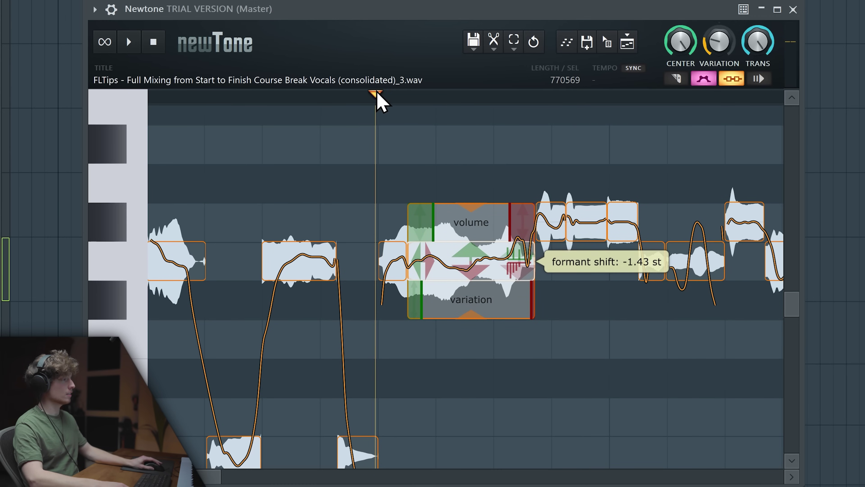
pyautogui.press('space')
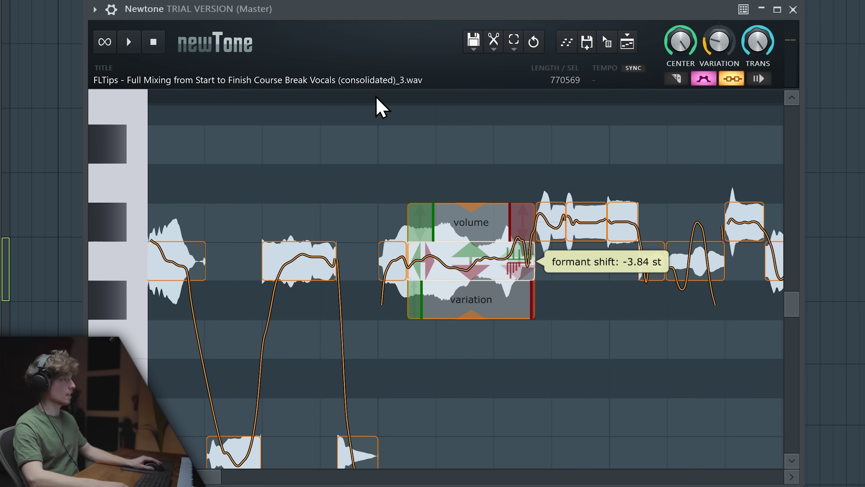
pyautogui.press('space')
pyautogui.press('space')
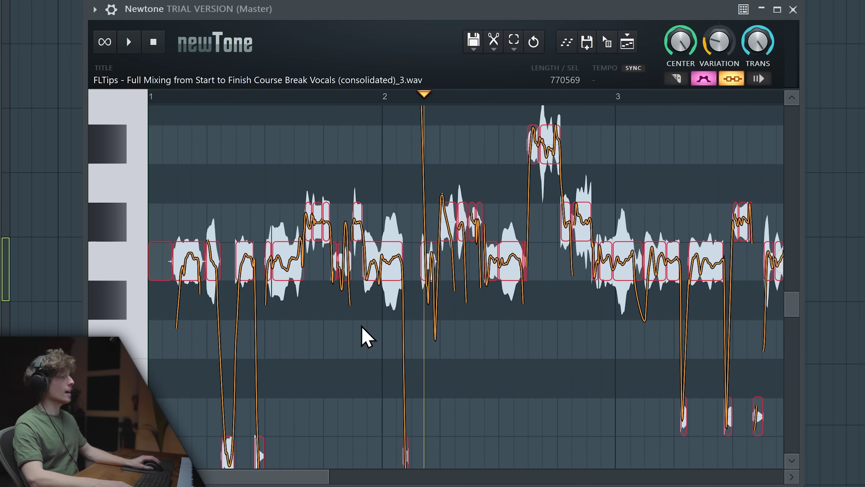
# Select all notes, lower their formant shift together, and play from the start of bar 1.
pyautogui.scroll(3, 289, 265)
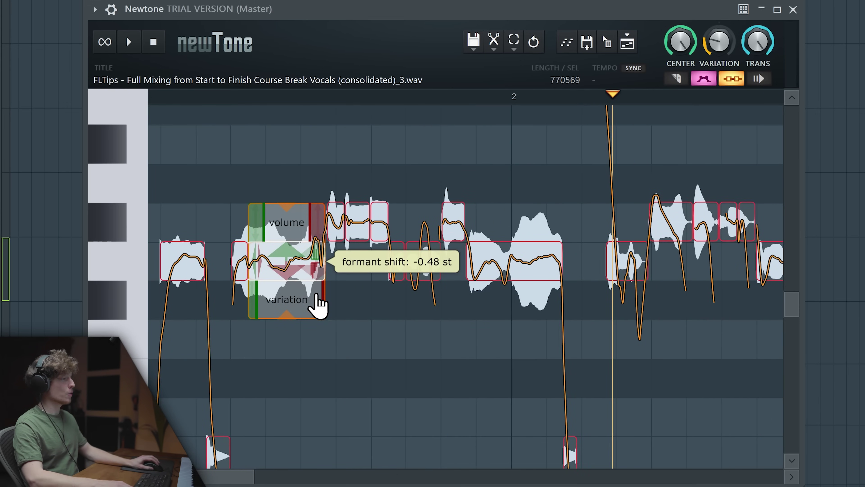
pyautogui.scroll(-3, 307, 192)
pyautogui.click(172, 98)
pyautogui.press('space')
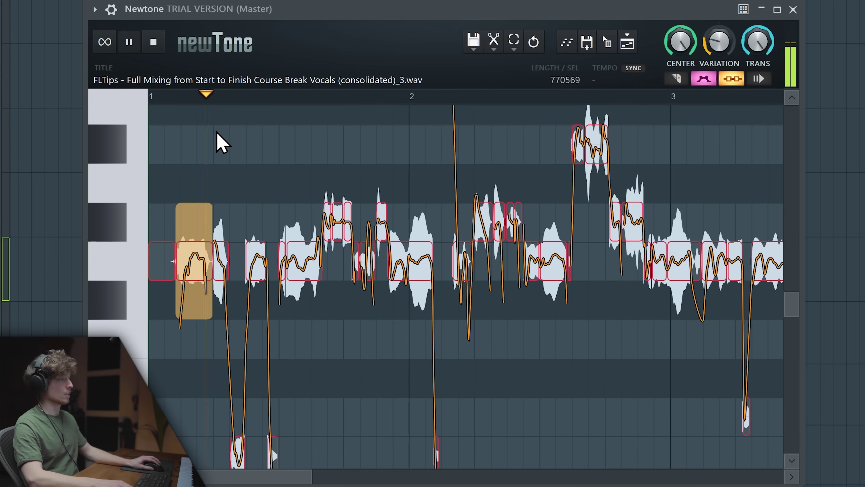
# Raise the formant shift of all selected notes beyond 2 st and play the result.
pyautogui.scroll(5, 273, 321)
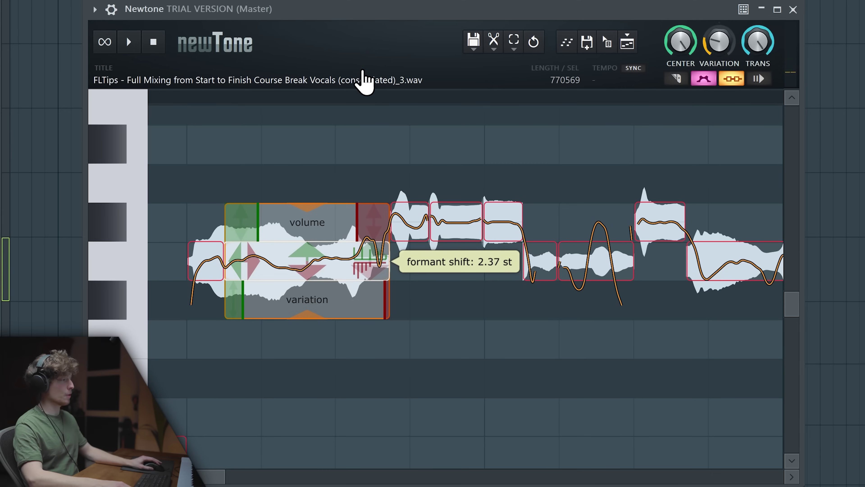
pyautogui.scroll(-6, 412, 259)
pyautogui.press('space')
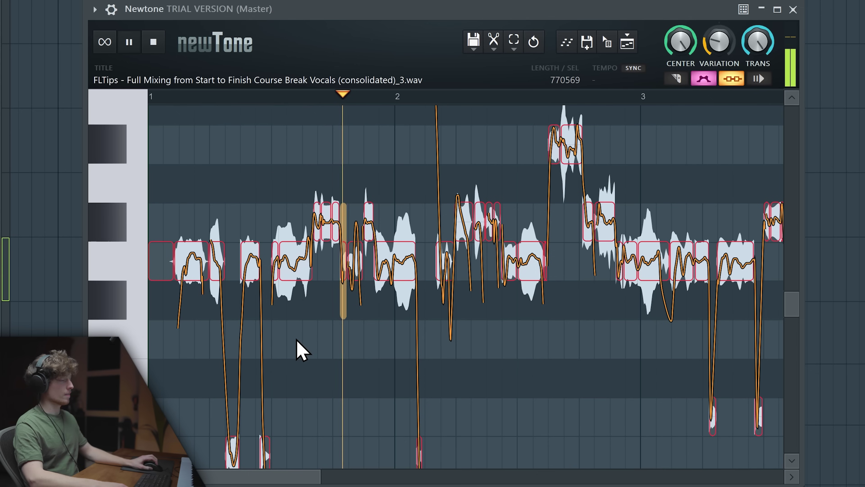
pyautogui.press('space')
# Flatten the pitch variation of the closing G4 notes before bar 6, merge the last three into one, and play the phrase.
pyautogui.scroll(2, 271, 307)
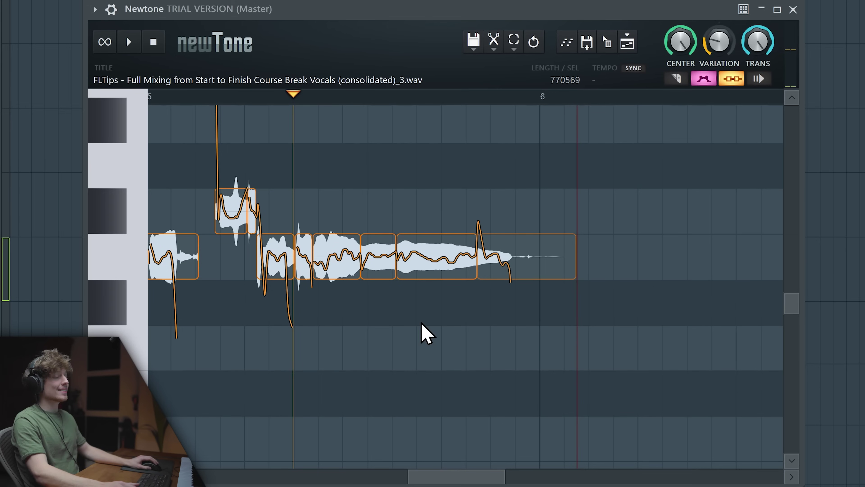
pyautogui.press('space')
pyautogui.scroll(1, 438, 348)
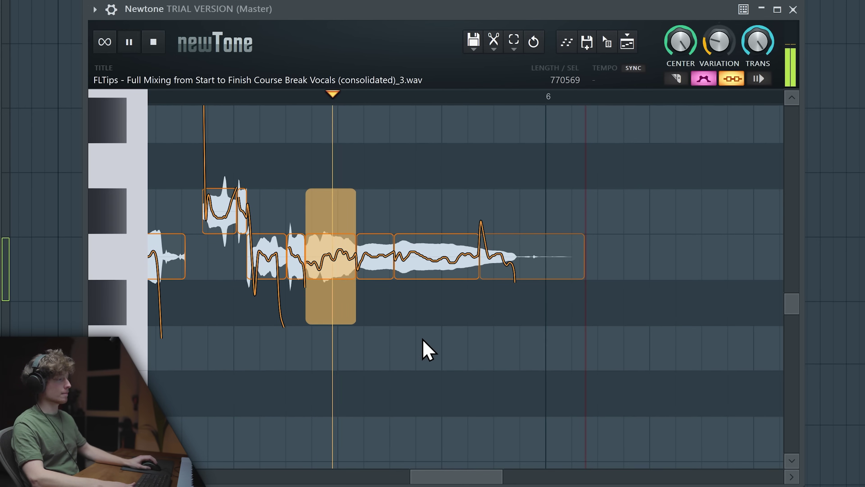
pyautogui.press('space')
pyautogui.moveTo(428, 272)
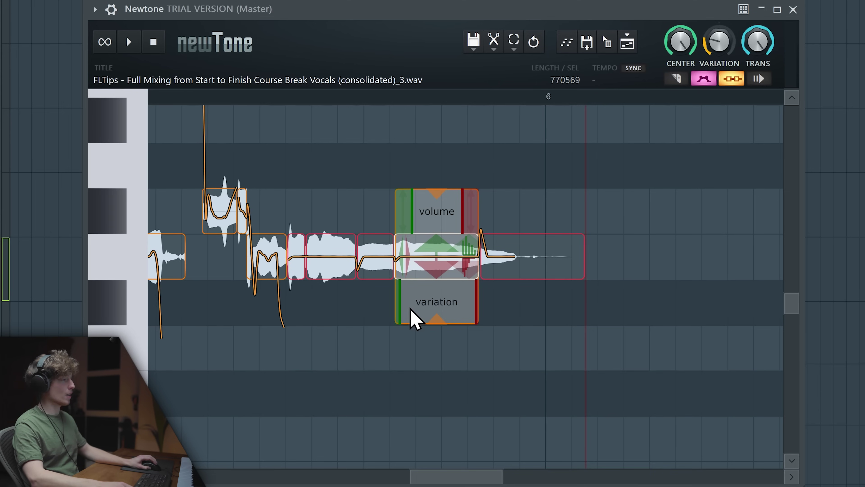
pyautogui.click(288, 99)
pyautogui.press('space')
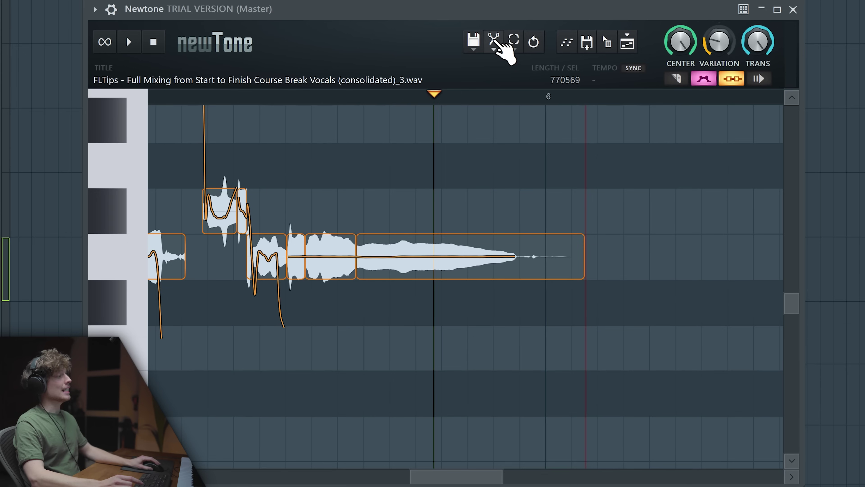
# Turn on advanced vibrato editing, add vibrato that grows toward the end of the final note, and raise its frequency.
pyautogui.click(494, 41)
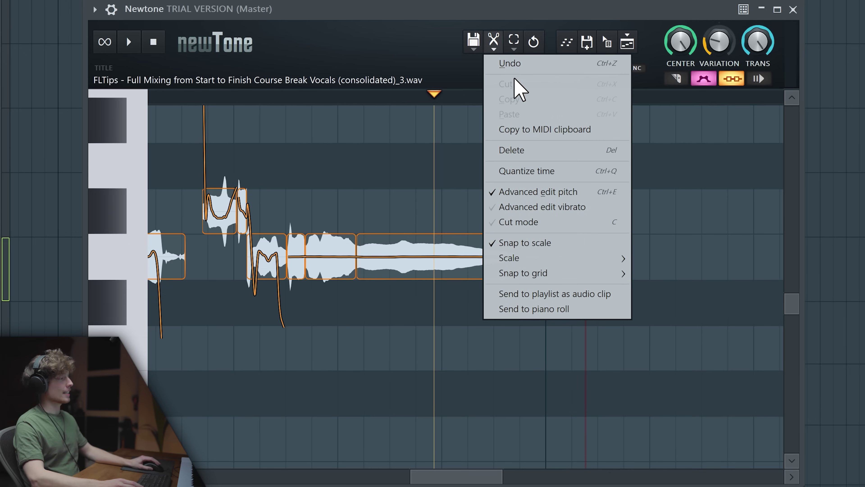
pyautogui.click(572, 213)
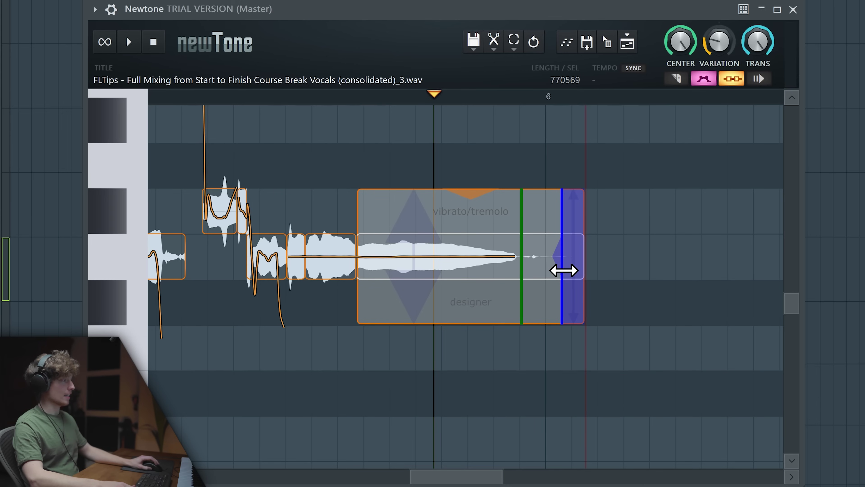
pyautogui.moveTo(564, 270); pyautogui.dragTo(502, 279)
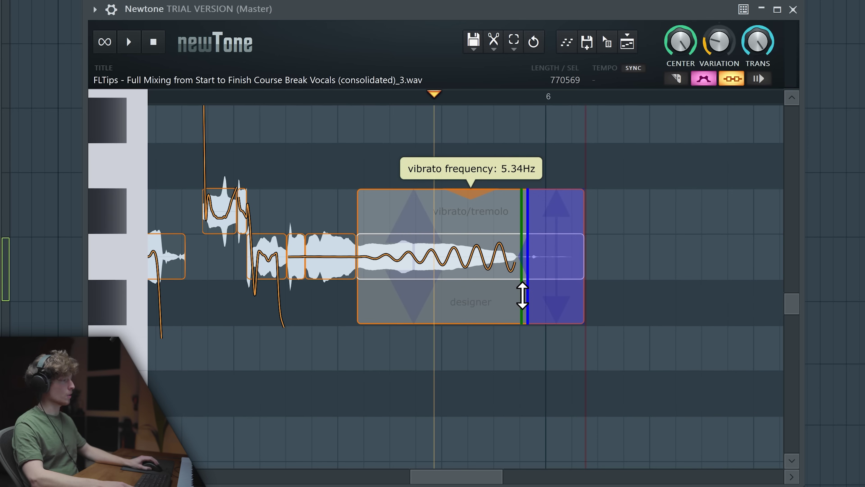
pyautogui.moveTo(545, 297); pyautogui.dragTo(537, 296)
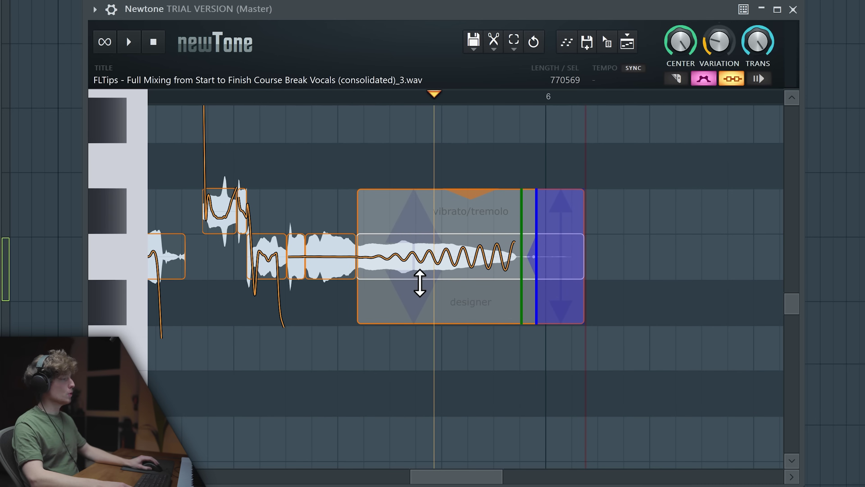
pyautogui.moveTo(398, 310); pyautogui.dragTo(384, 294)
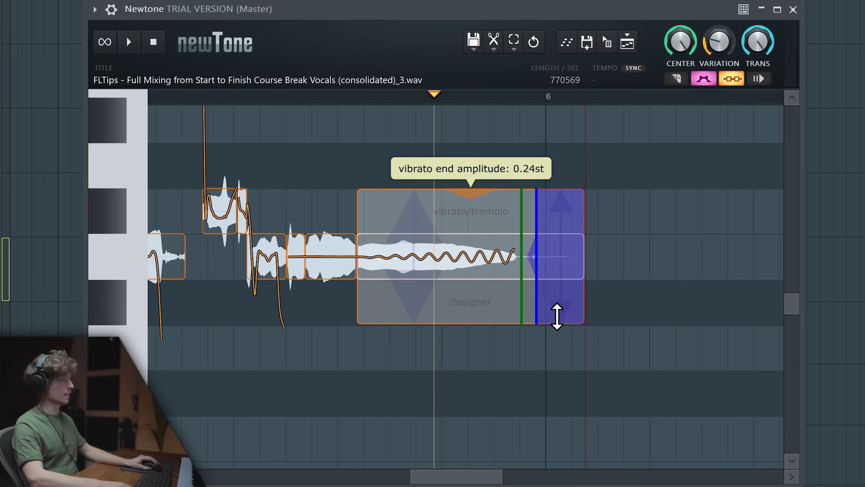
# Adjust the vibrato end amplitude of the final note and play the closing phrase to check it.
pyautogui.moveTo(472, 220); pyautogui.dragTo(472, 231)
pyautogui.click(305, 101)
pyautogui.press('space')
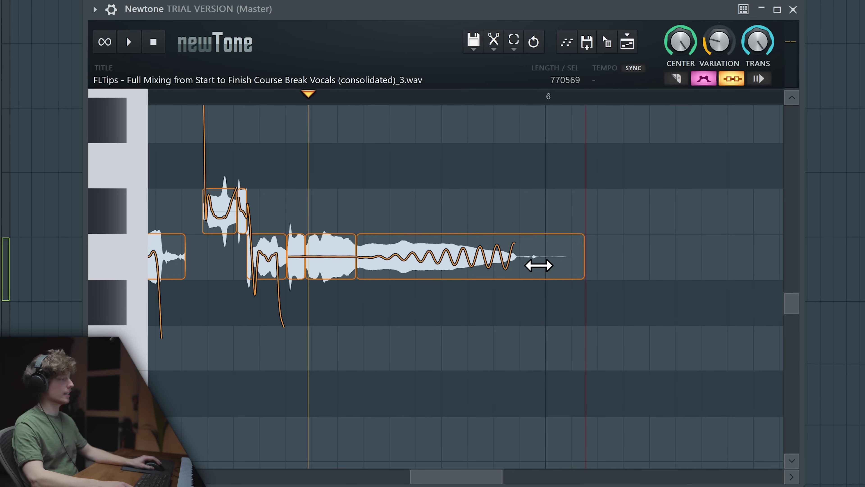
pyautogui.click(555, 267)
pyautogui.press('space')
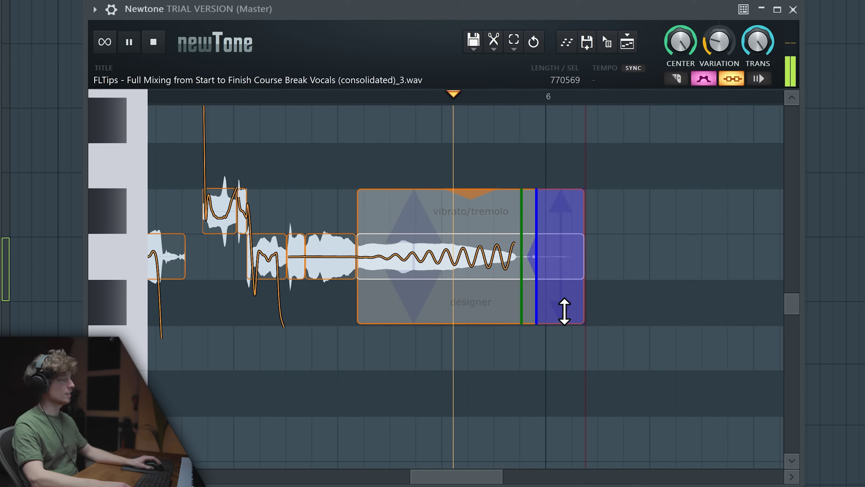
pyautogui.moveTo(565, 311); pyautogui.dragTo(337, 113)
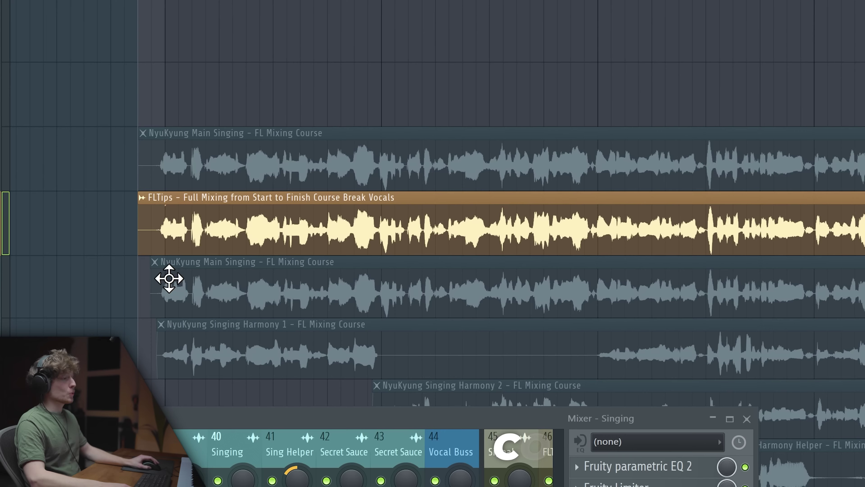
# In the playlist, play the FLTips Break Vocals clip, mute it, unmute the upper Main Singing clip, and play that version for comparison.
pyautogui.press('space')
pyautogui.scroll(-1, 155, 285)
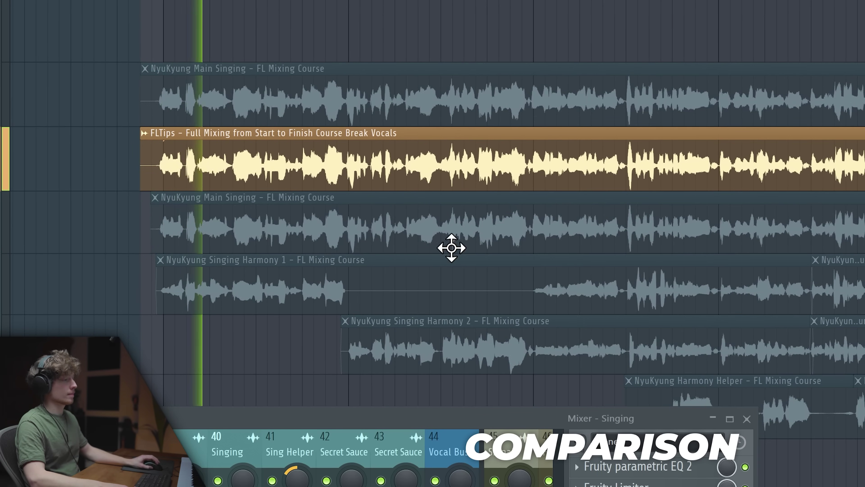
pyautogui.press('space')
pyautogui.click(2, 117)
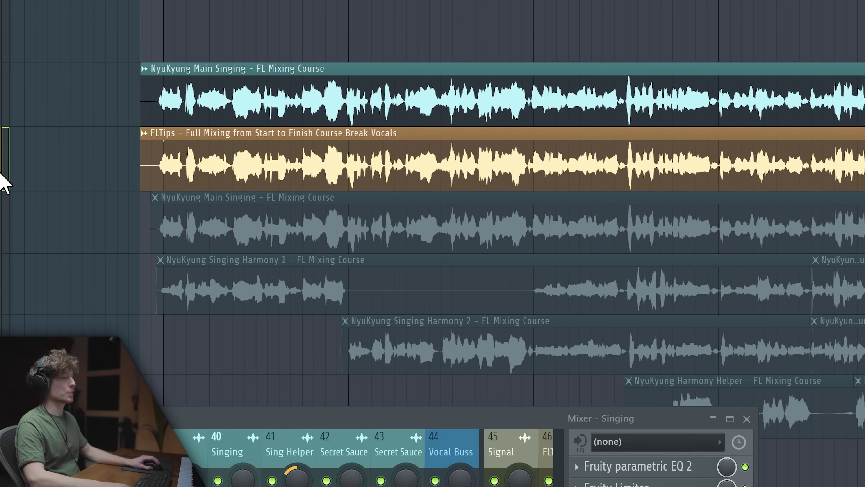
pyautogui.click(0, 183)
pyautogui.press('space')
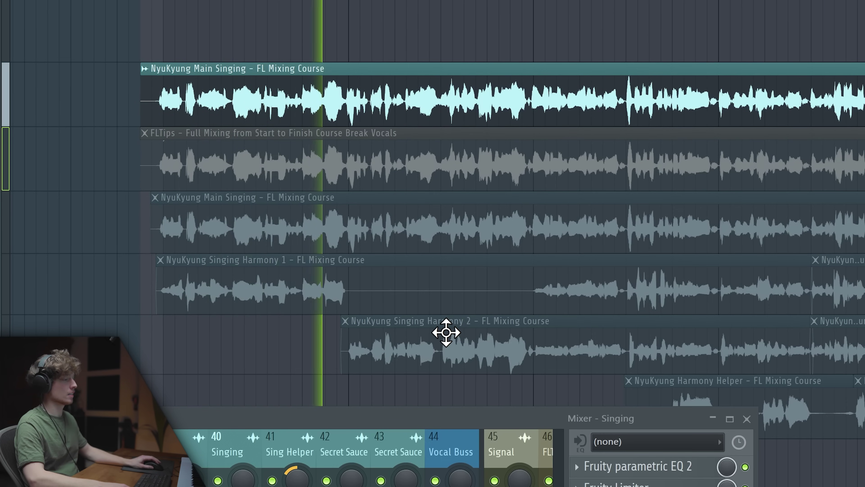
pyautogui.press('space')
# Open the Main Singing clip's channel settings and play the vocal while viewing its effects chain on mixer insert 40.
pyautogui.doubleClick(323, 106)
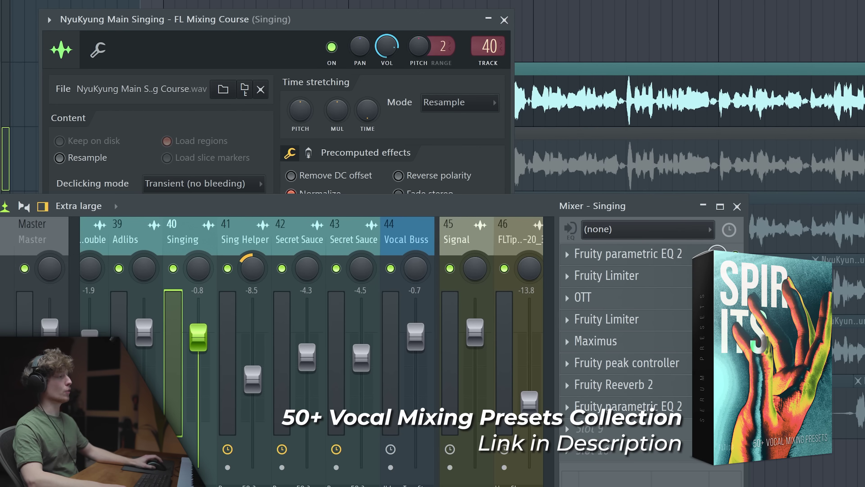
pyautogui.press('space')
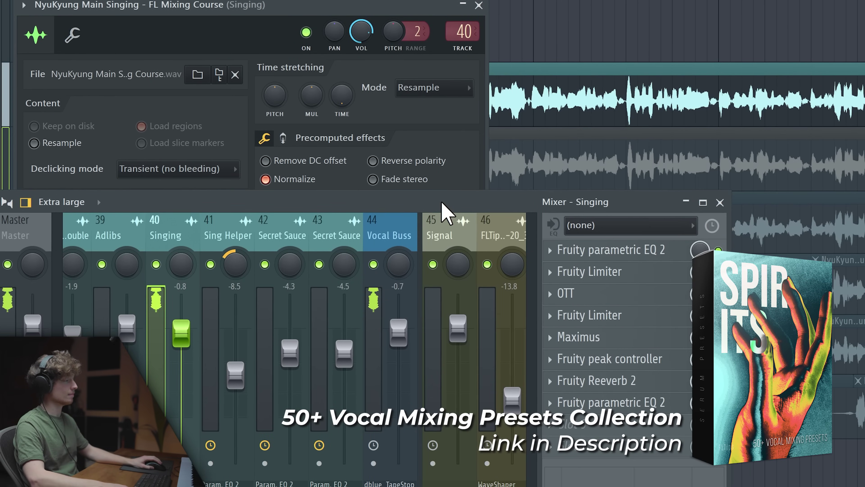
pyautogui.moveTo(444, 212); pyautogui.dragTo(474, 481)
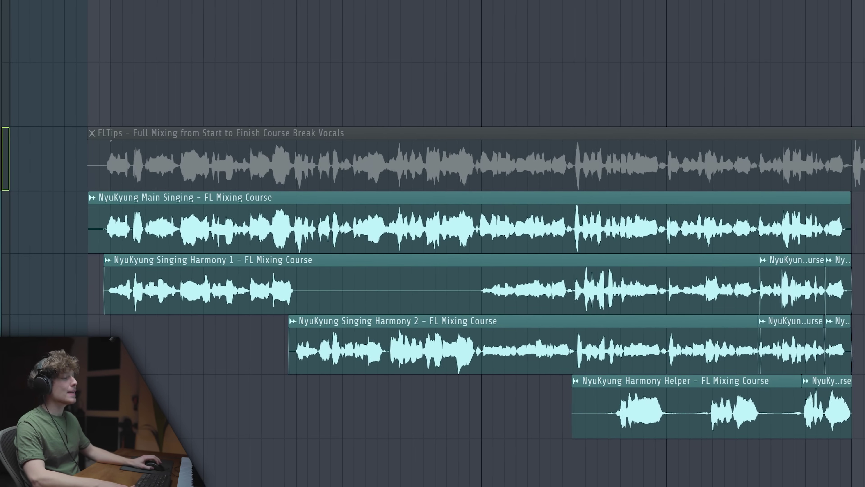
# Play the Main Singing clip together with the Singing Harmony 1, Singing Harmony 2 and Harmony Helper clips.
pyautogui.moveTo(85, 477); pyautogui.dragTo(400, 400)
pyautogui.click(401, 400)
pyautogui.scroll(-2, 202, 400)
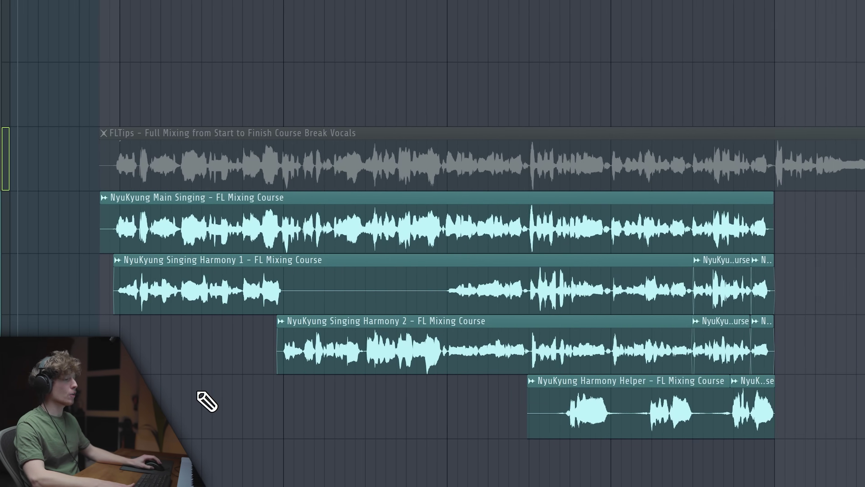
pyautogui.press('space')
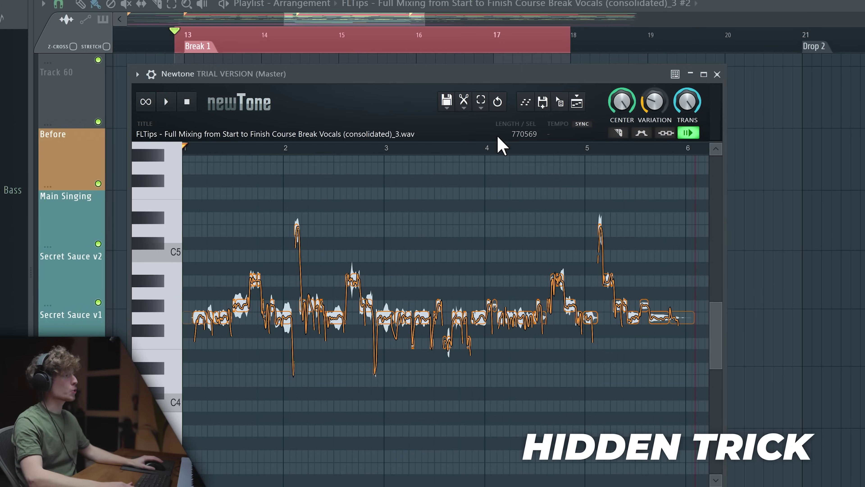
# Select all notes in Newtone, send the vocal melody to the piano roll, and bring up the channel rack to browse the channels.
pyautogui.hotkey('ctrl', 'a')
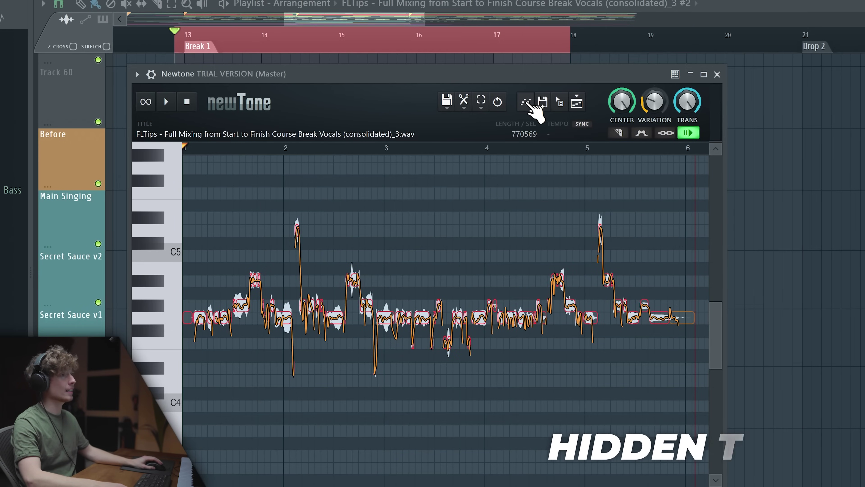
pyautogui.press('F6')
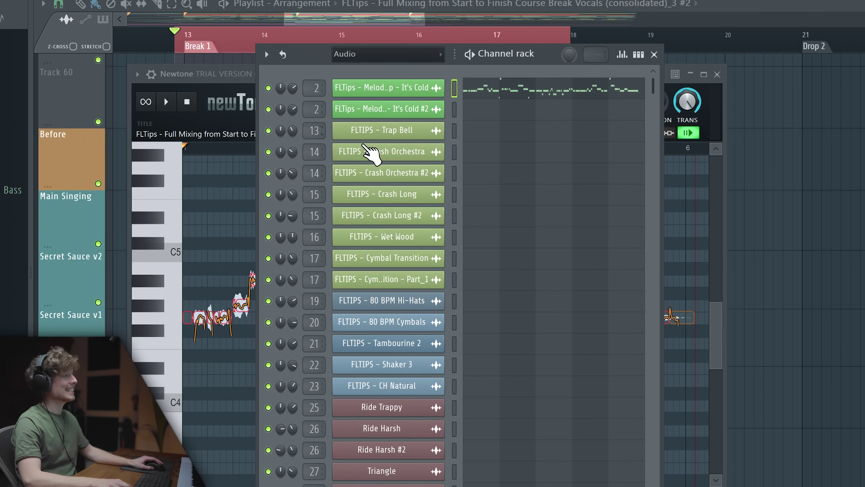
pyautogui.scroll(-15, 554, 245)
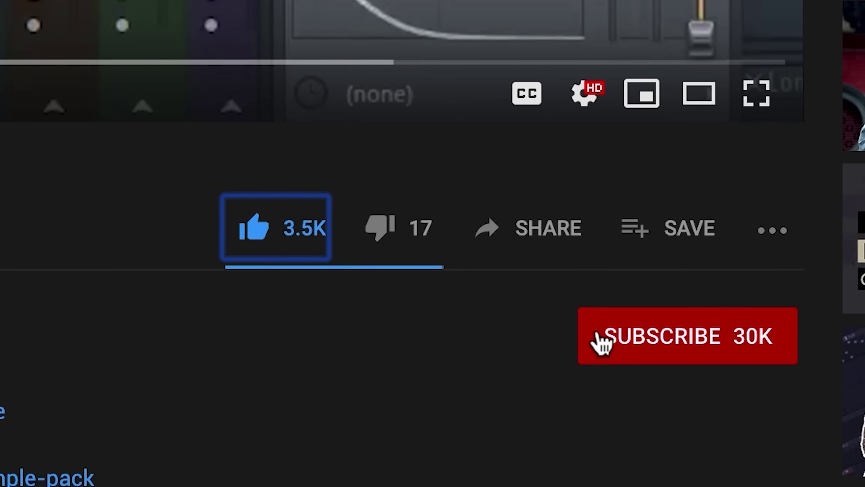
pyautogui.click(665, 350)
pyautogui.click(777, 344)
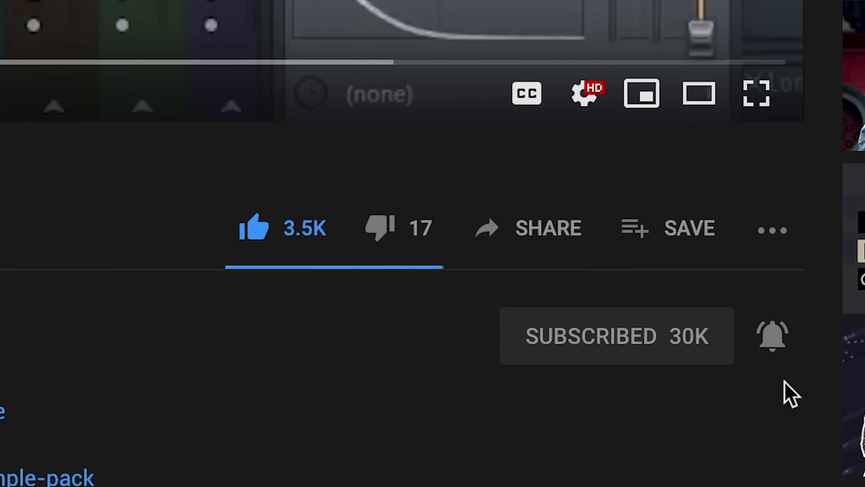